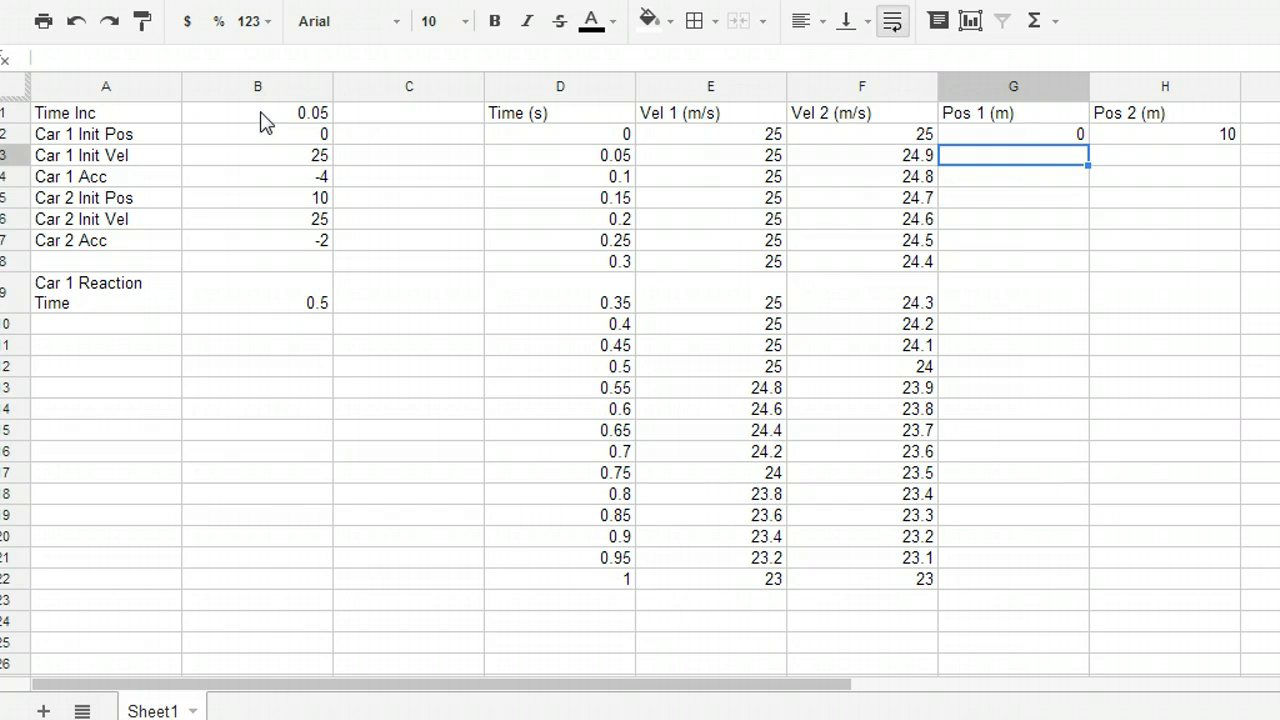
Check the Car 1 velocity formulas in E8 and E16, and set the time increment in B1 to 0.1
left_click(753, 268)
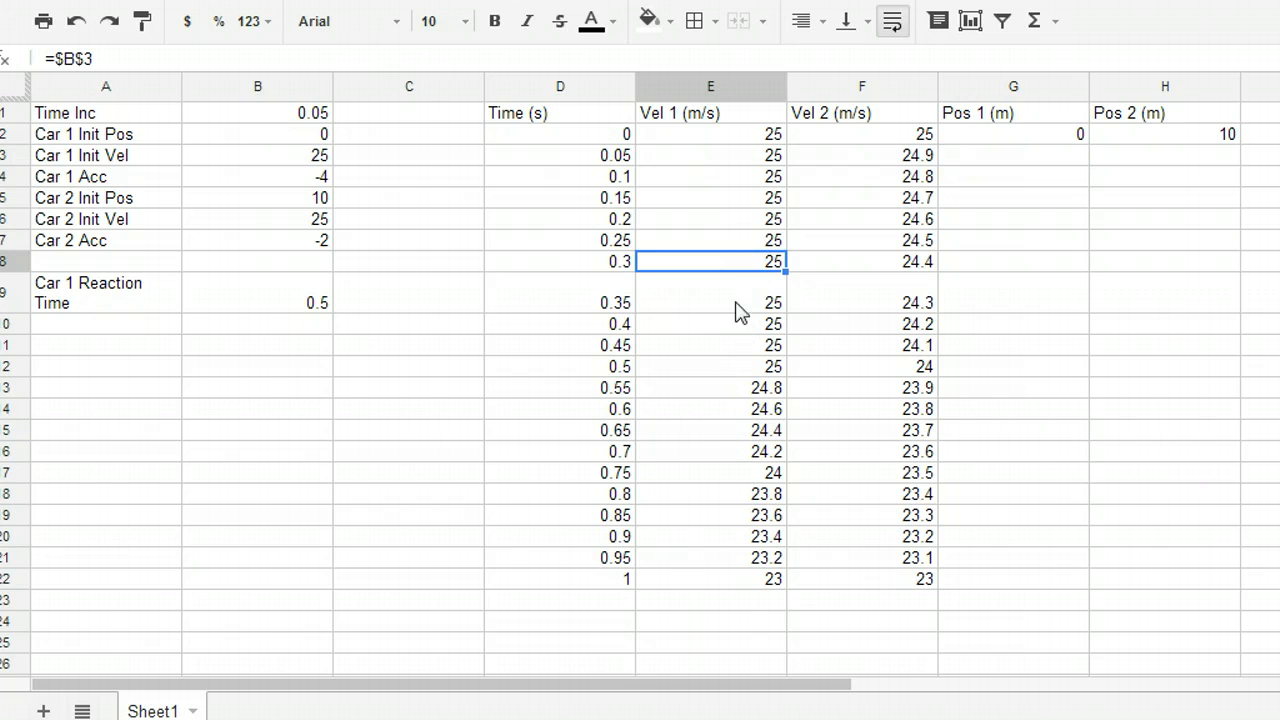
left_click(701, 460)
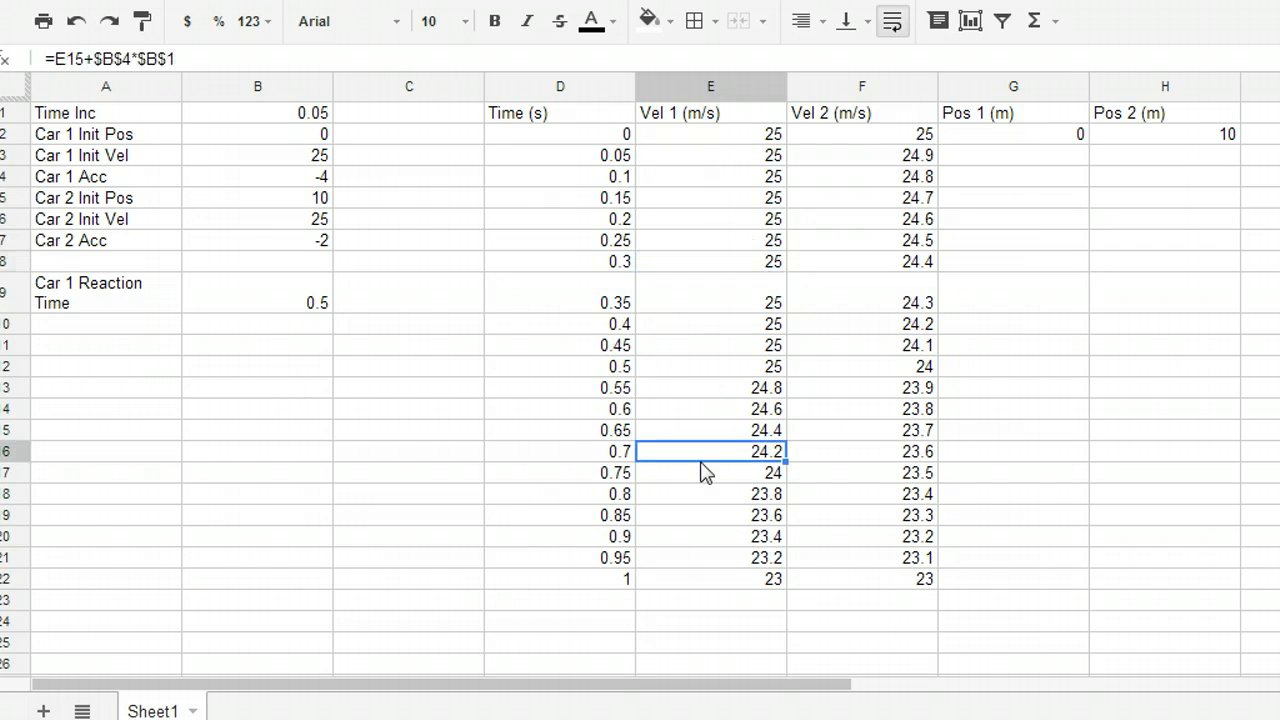
left_click(262, 118)
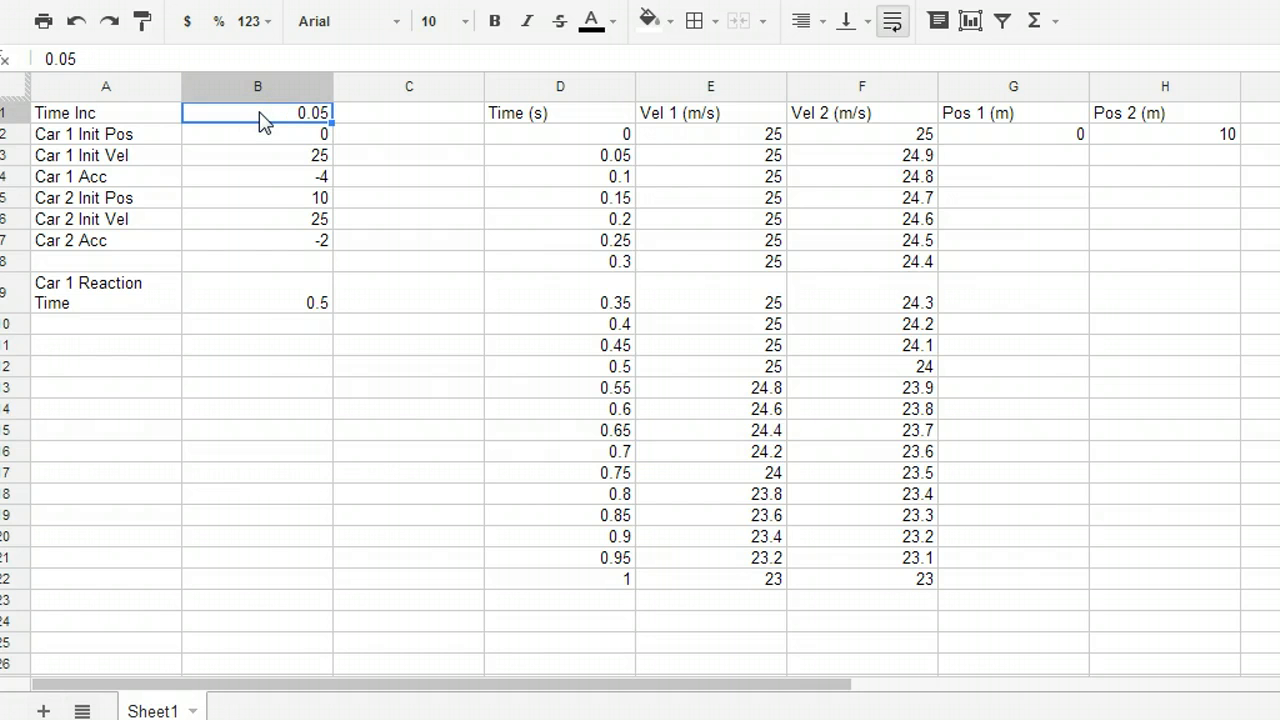
type(".1")
key("Return")
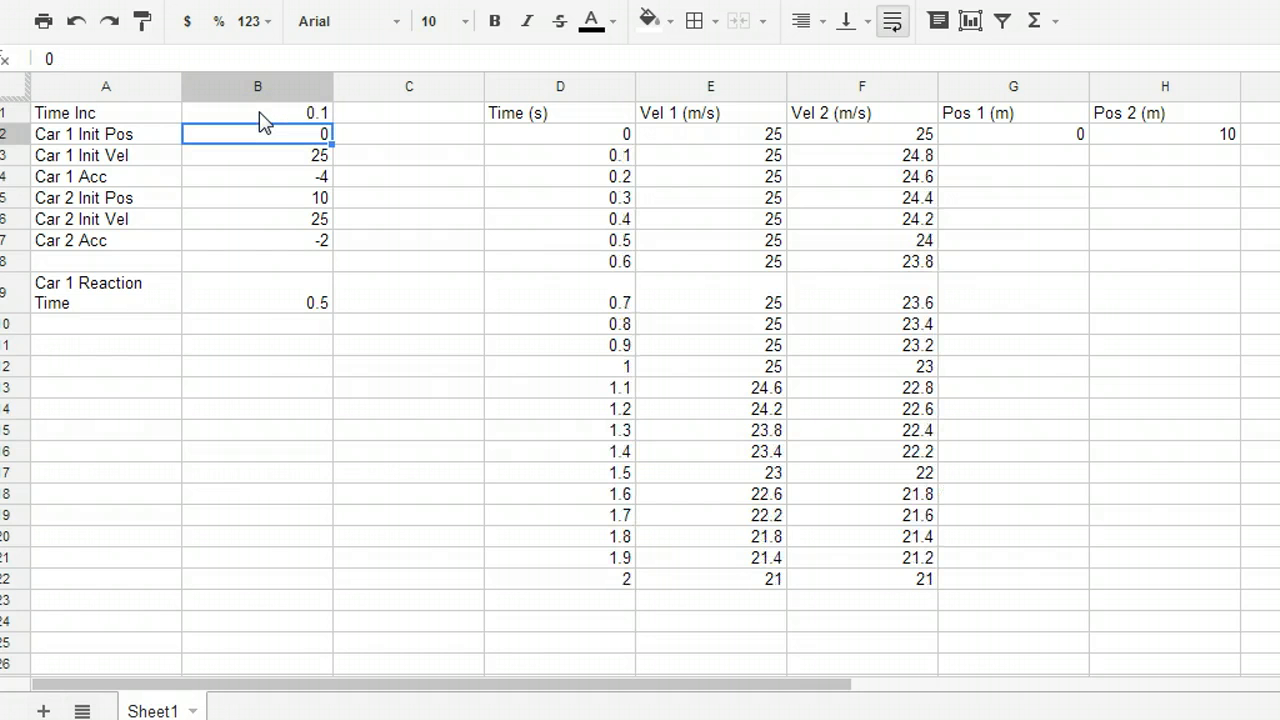
Copy the Car 1 deceleration formula from E13 up through E8, and select G3 for the first position formula
left_click(770, 392)
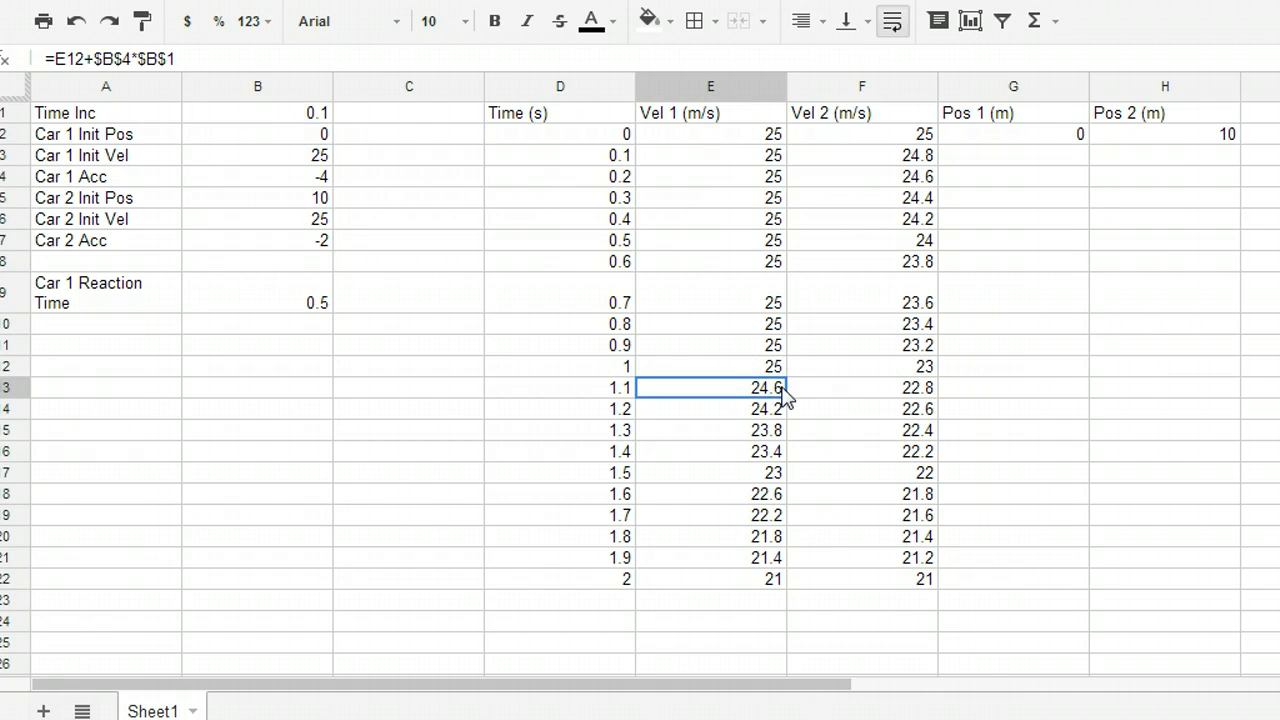
left_click_drag(782, 396, 768, 262)
left_click(850, 243)
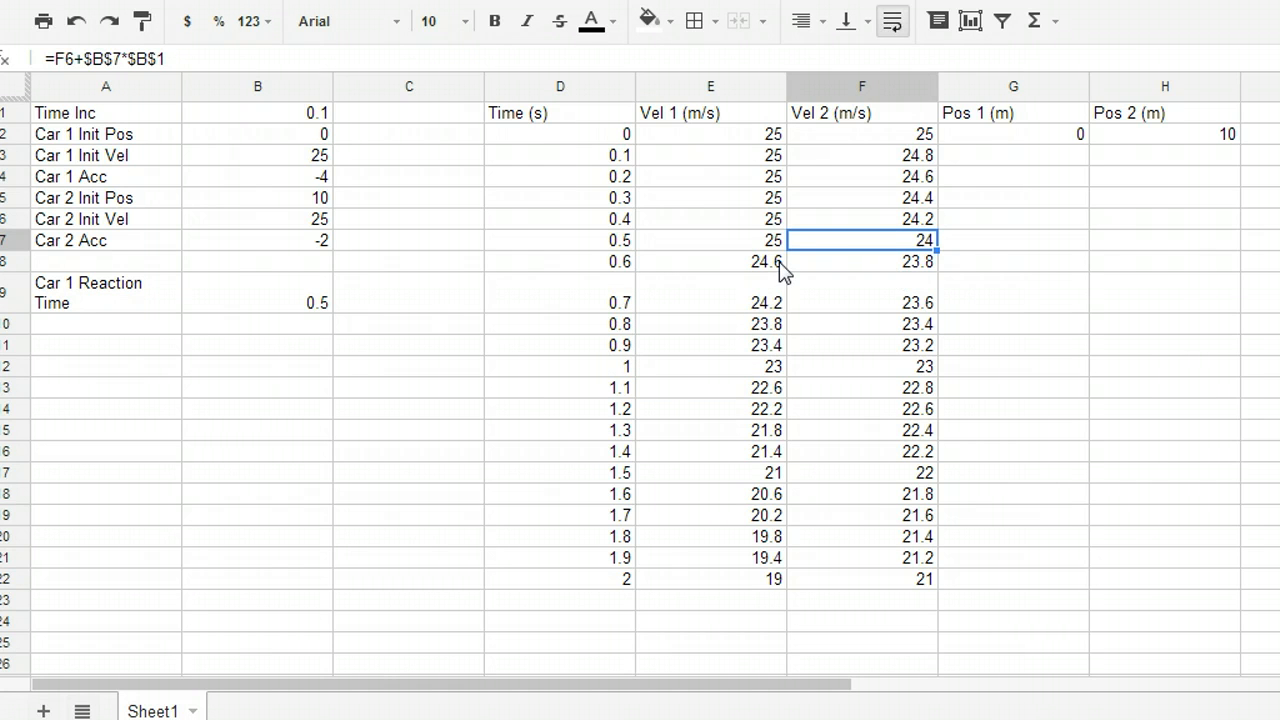
left_click(1053, 162)
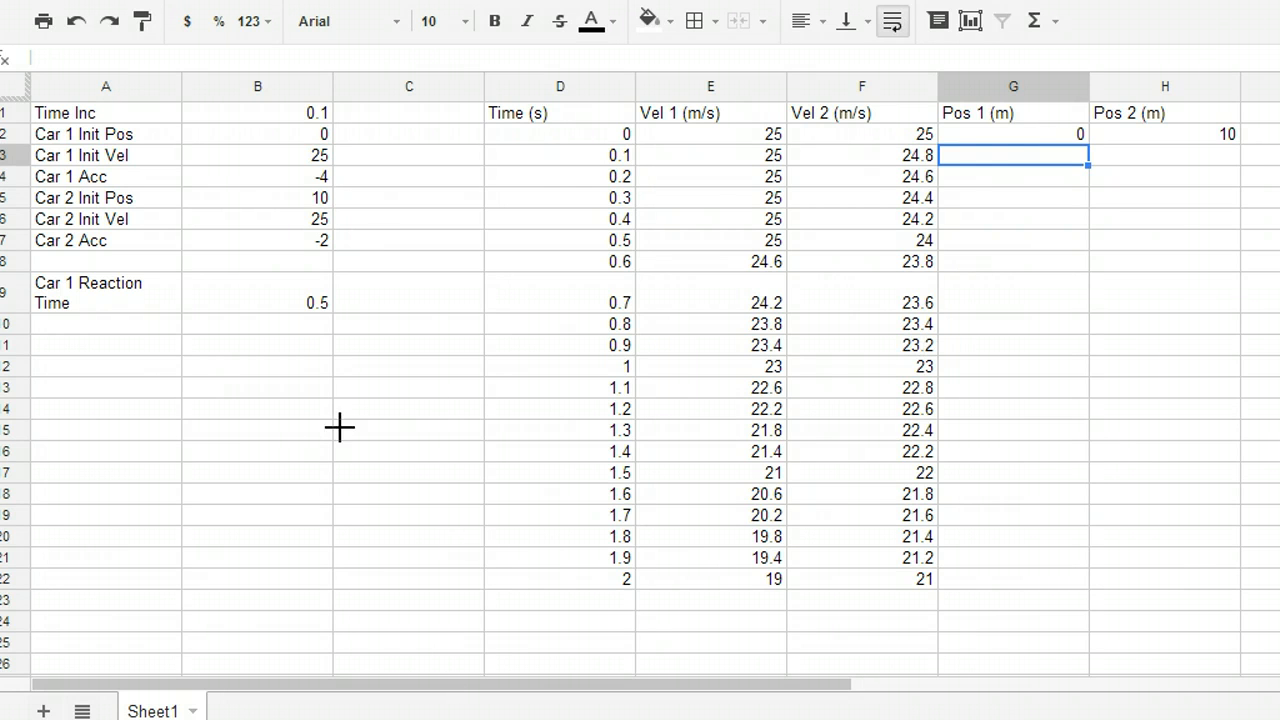
mouse_move(206, 405)
left_mouse_down()
mouse_move(203, 440)
mouse_move(266, 406)
mouse_move(400, 418)
mouse_move(457, 374)
mouse_move(452, 390)
mouse_move(543, 378)
mouse_move(580, 422)
mouse_move(592, 400)
left_mouse_up()
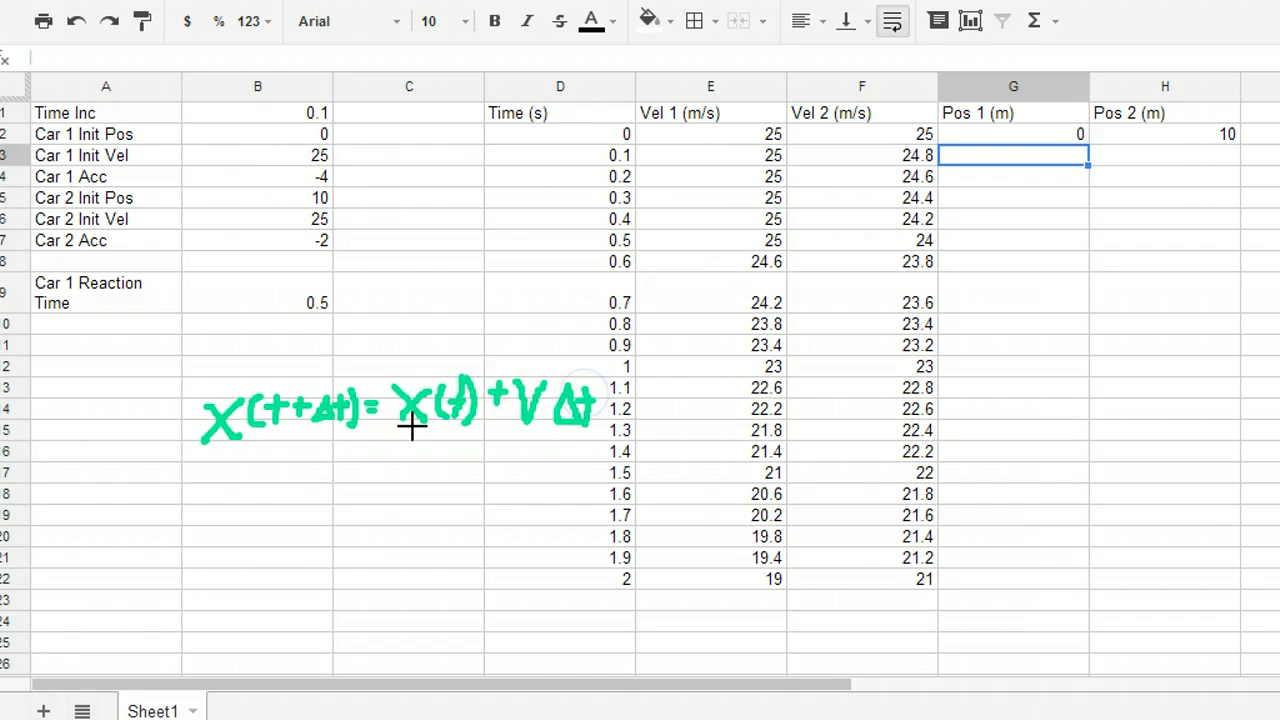
mouse_move(253, 466)
left_mouse_down()
mouse_move(259, 441)
mouse_move(275, 443)
left_mouse_up()
left_click_drag(418, 460, 434, 441)
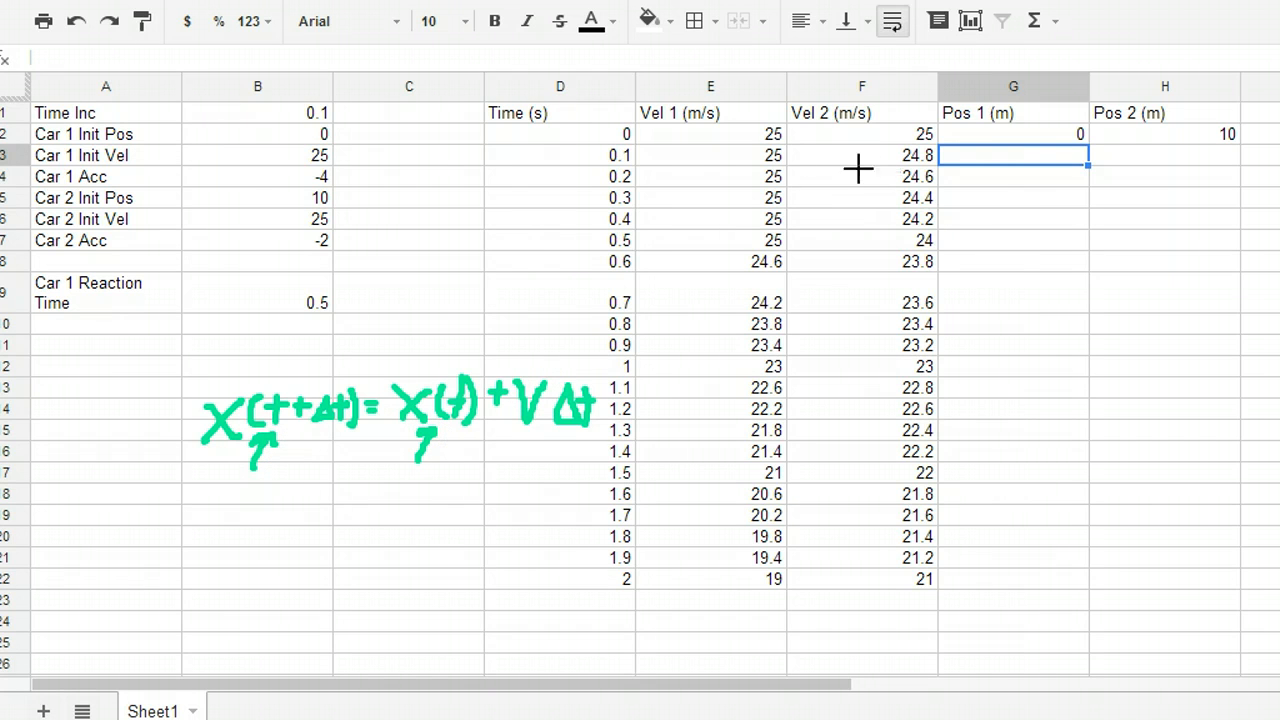
left_click_drag(727, 152, 748, 160)
left_click_drag(516, 364, 546, 363)
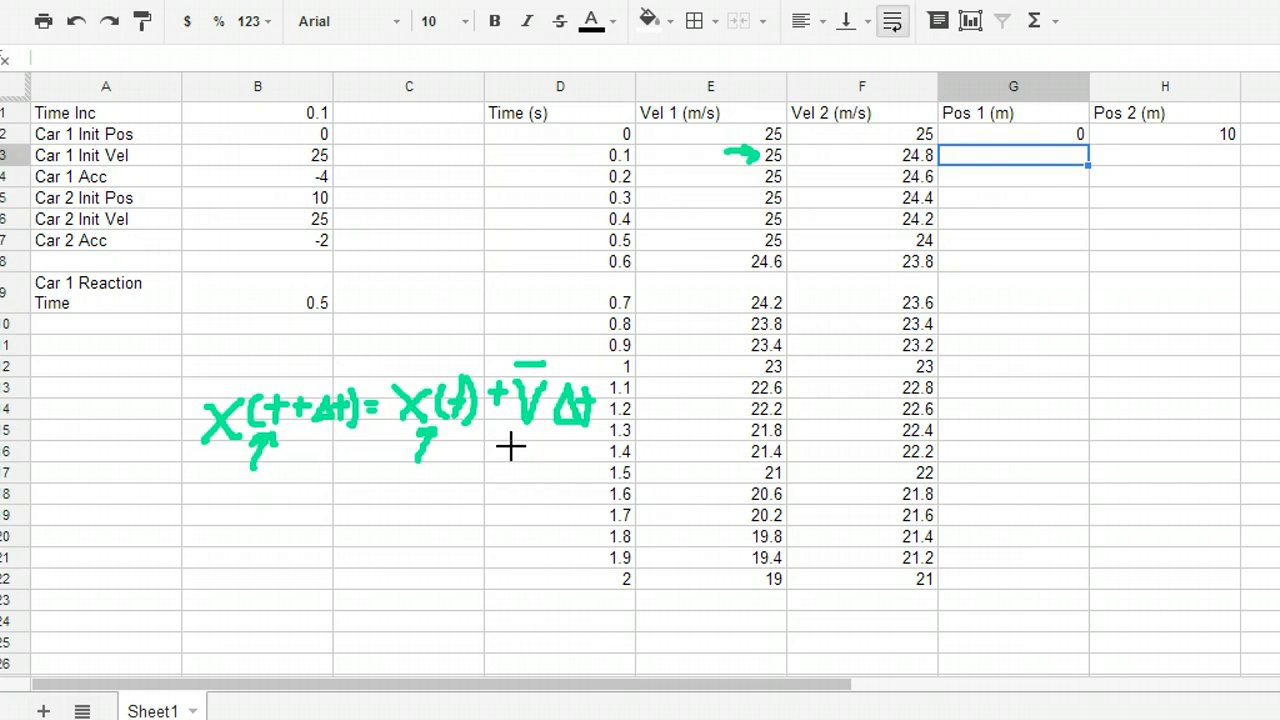
mouse_move(541, 320)
left_mouse_down()
mouse_move(536, 351)
mouse_move(555, 338)
left_mouse_up()
left_click(447, 717)
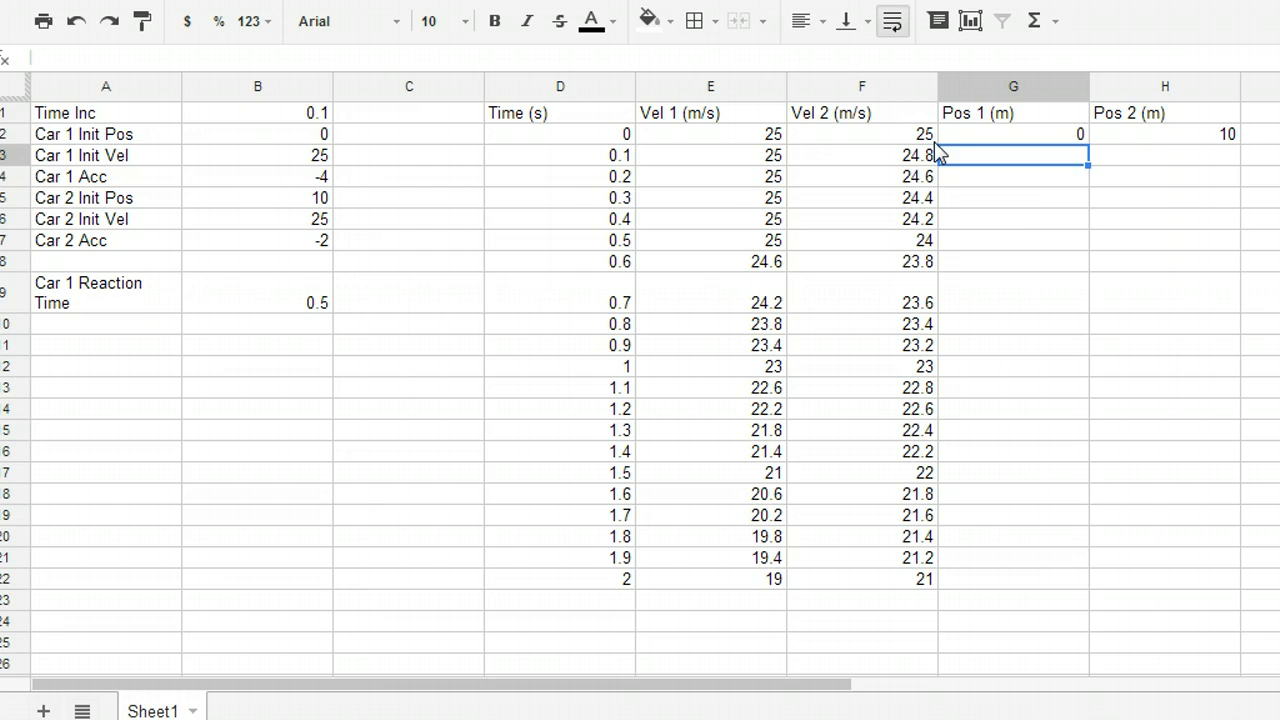
Enter the Car 1 position formula =G2+E3*$B$1 in G3
type("=")
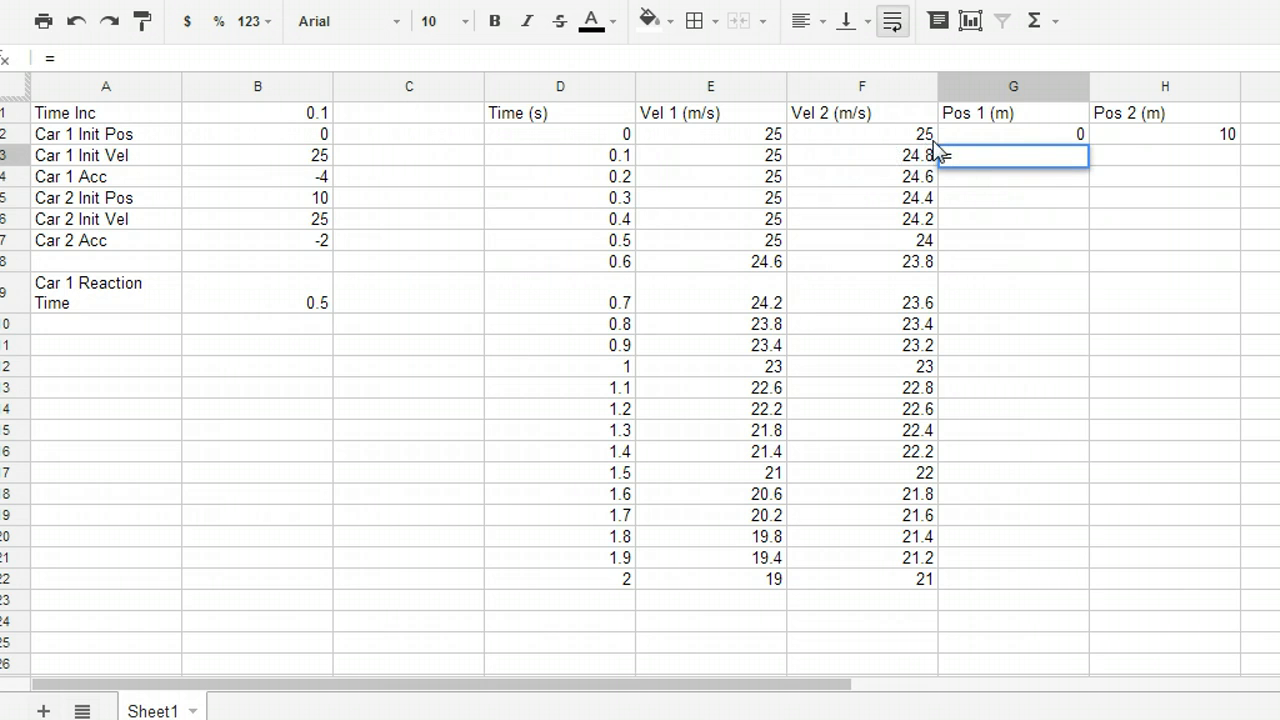
left_click(958, 132)
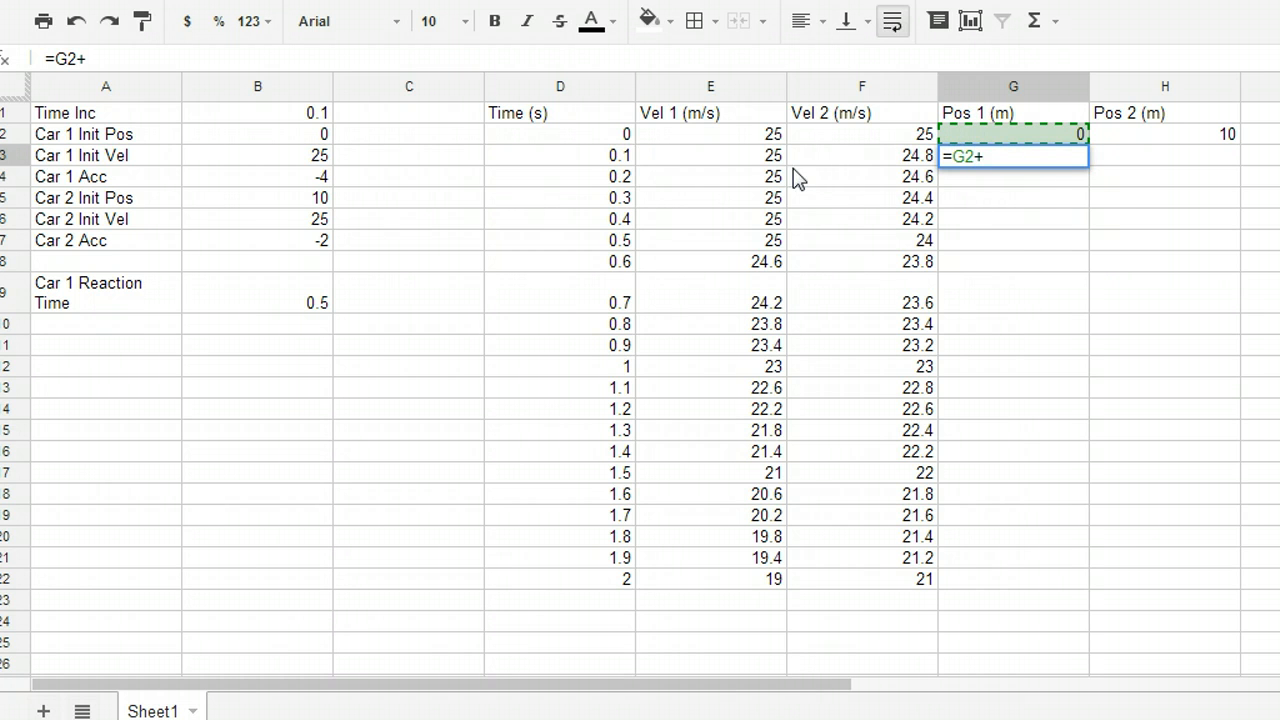
left_click(750, 160)
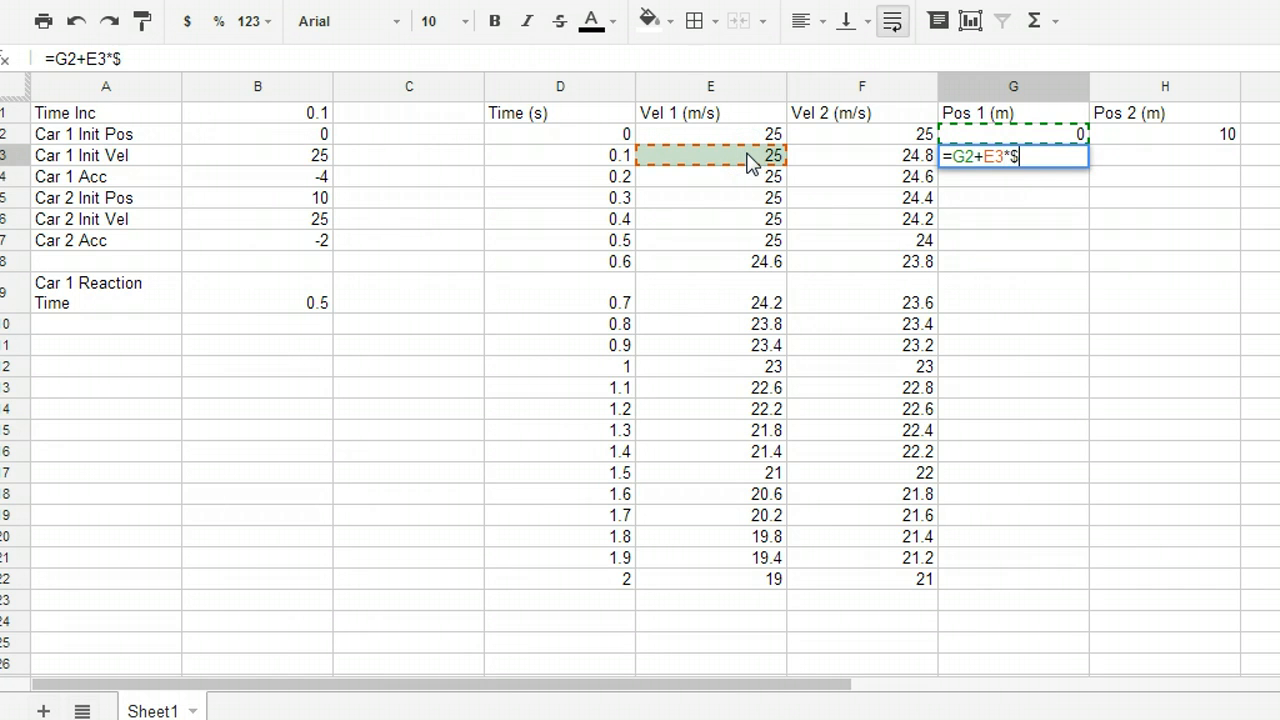
type("*$B$1")
key("Return")
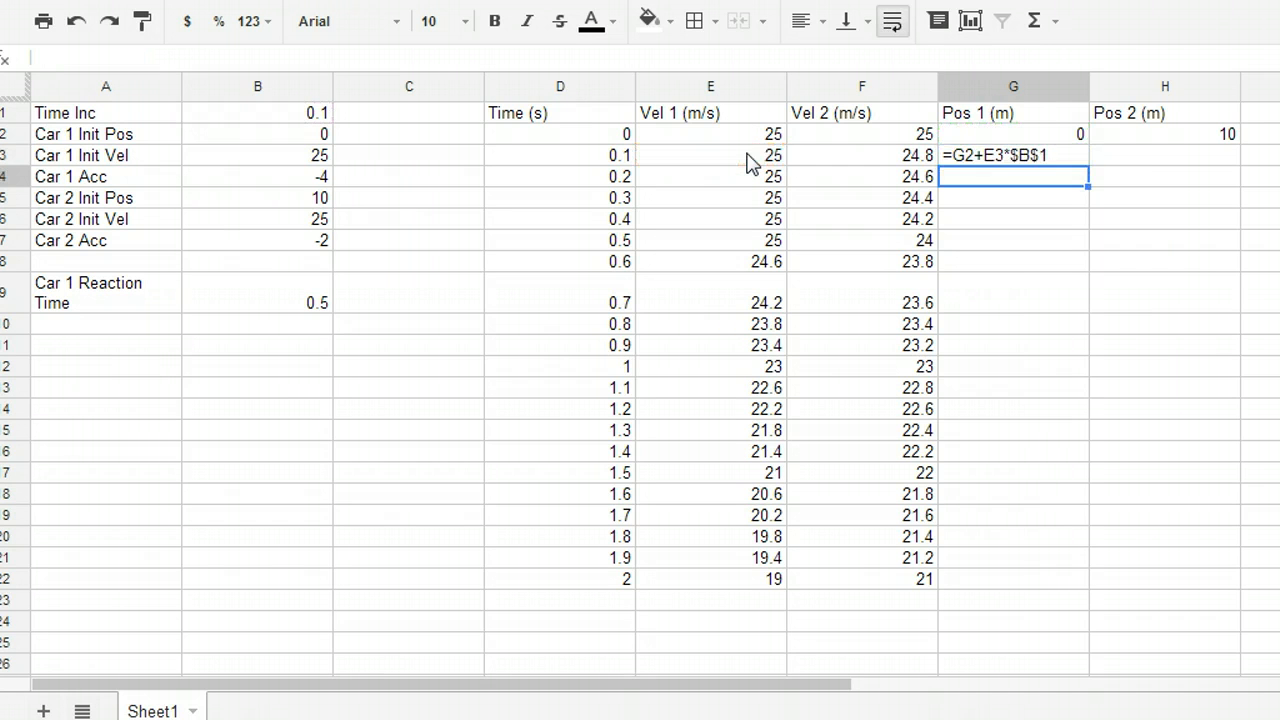
Fill the Car 1 position formula from G3 down to G22
left_click(1023, 160)
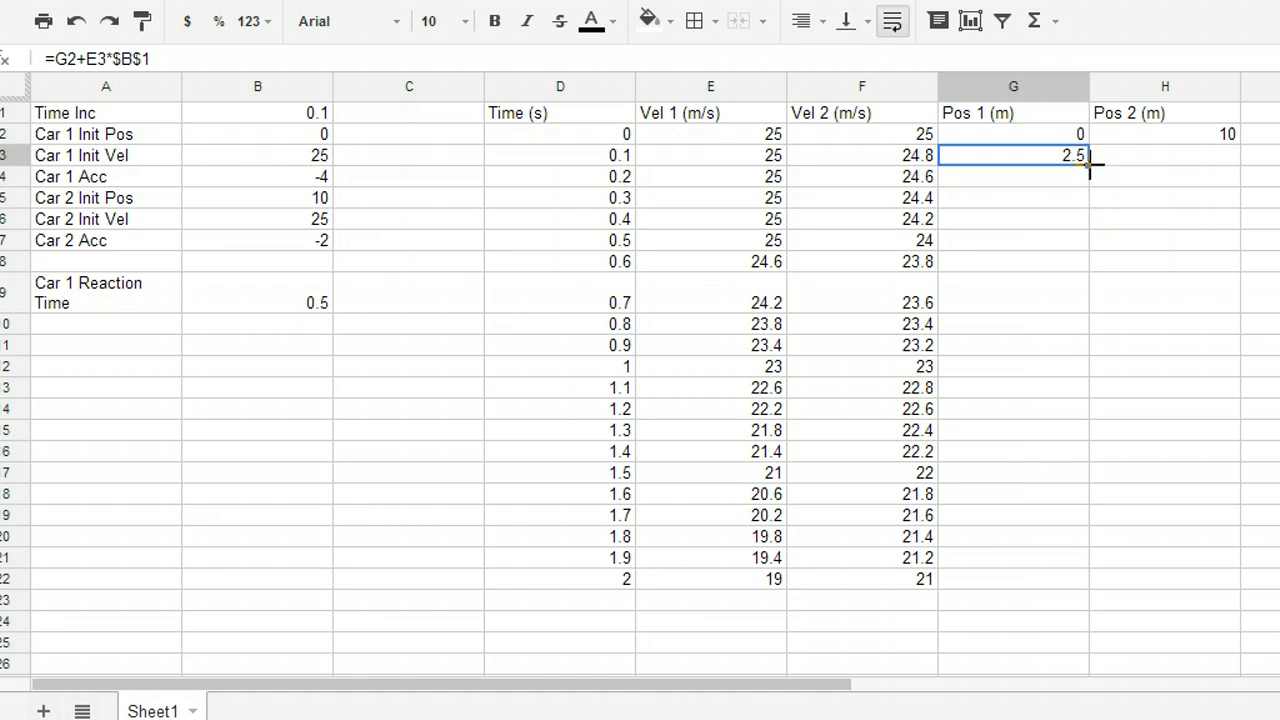
left_click_drag(1089, 165, 1083, 248)
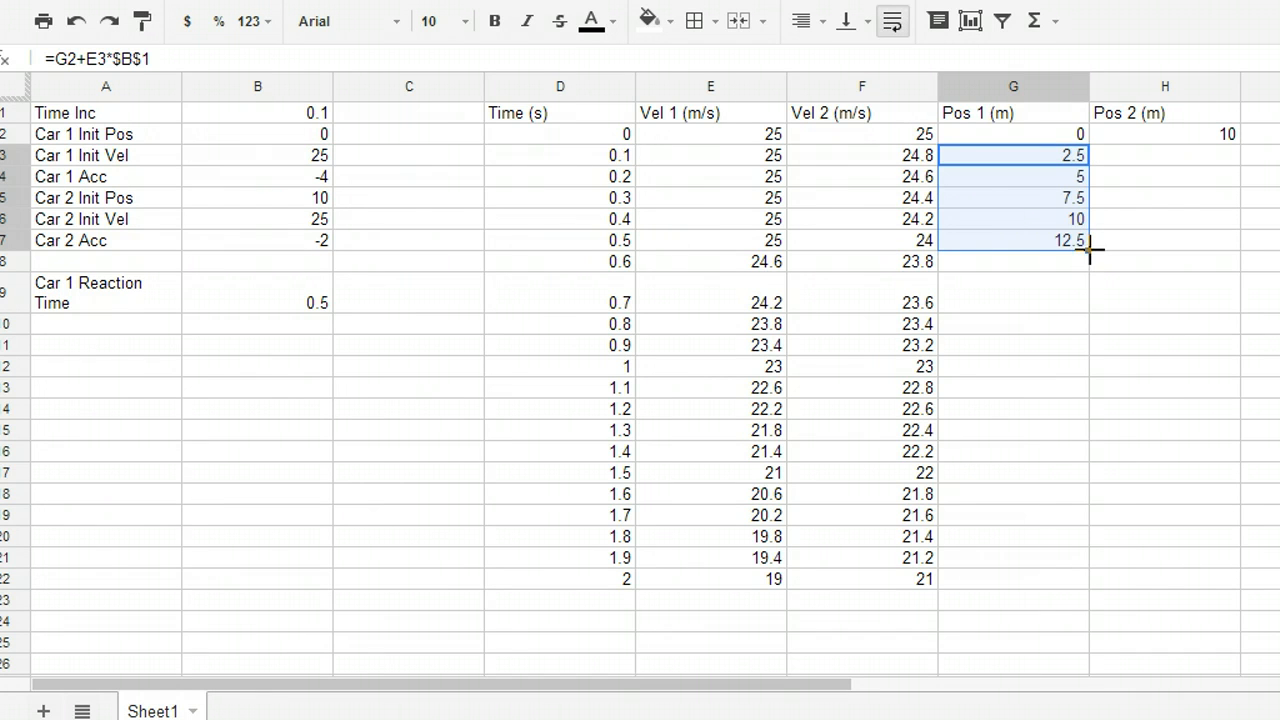
left_click_drag(1089, 249, 1044, 589)
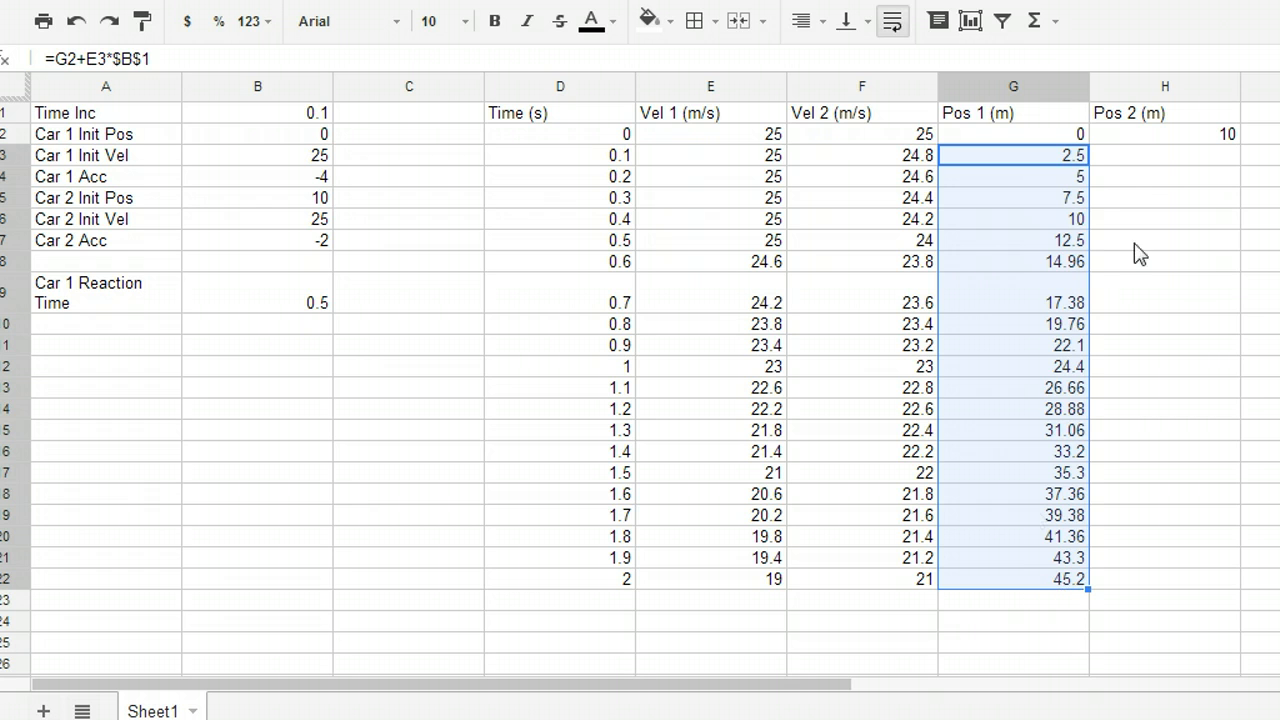
Copy the Car 1 position formula from G3 into H3 for Car 2
left_click(1070, 165)
left_click(1122, 155)
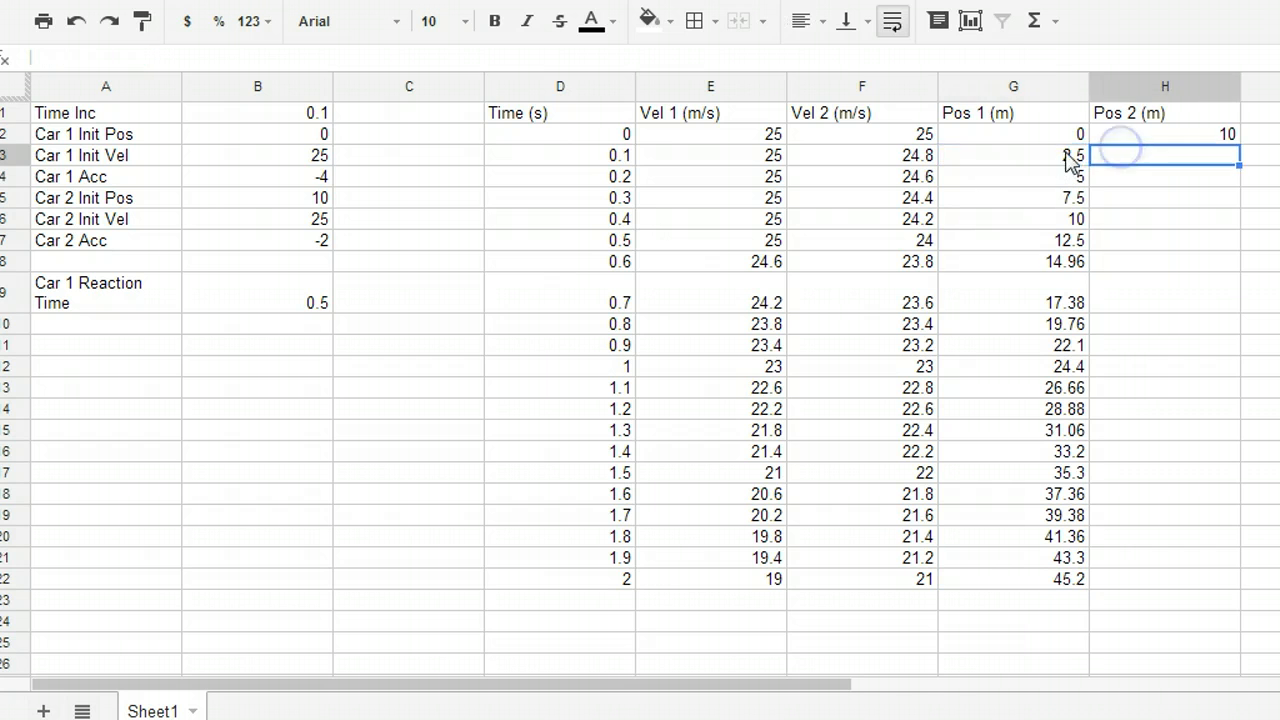
left_click(1070, 160)
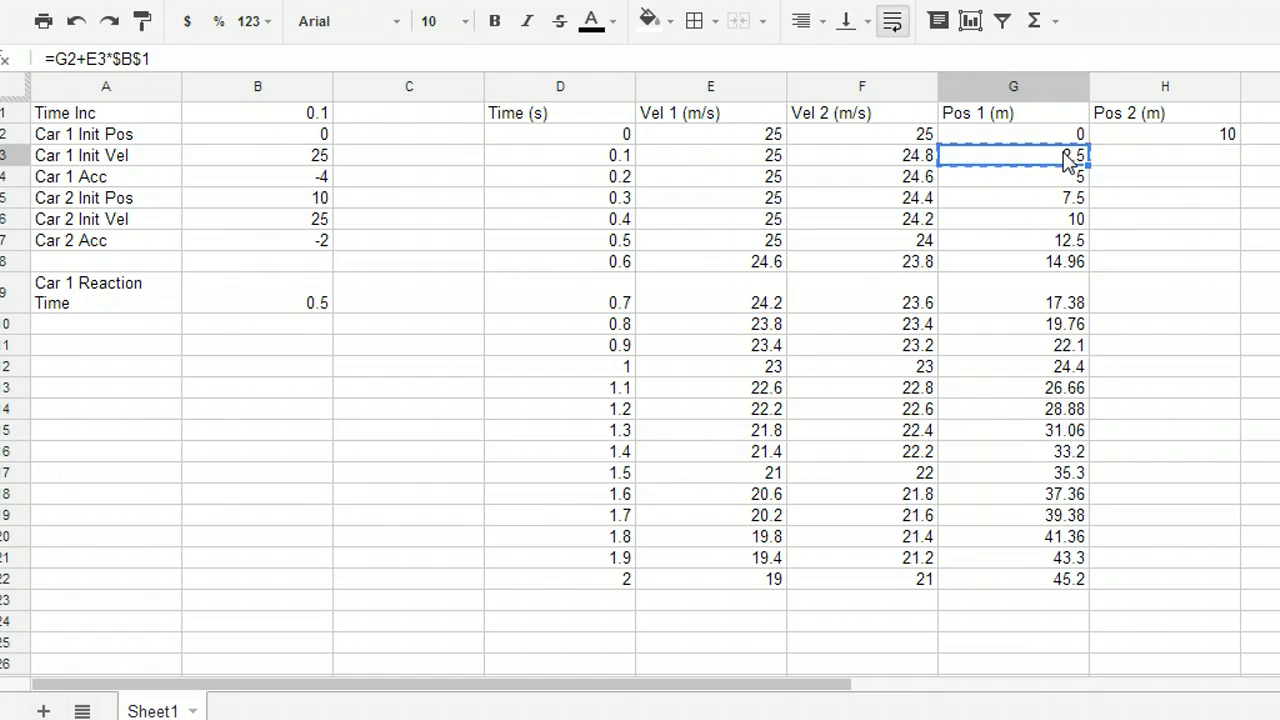
key("Right")
type("12.48")
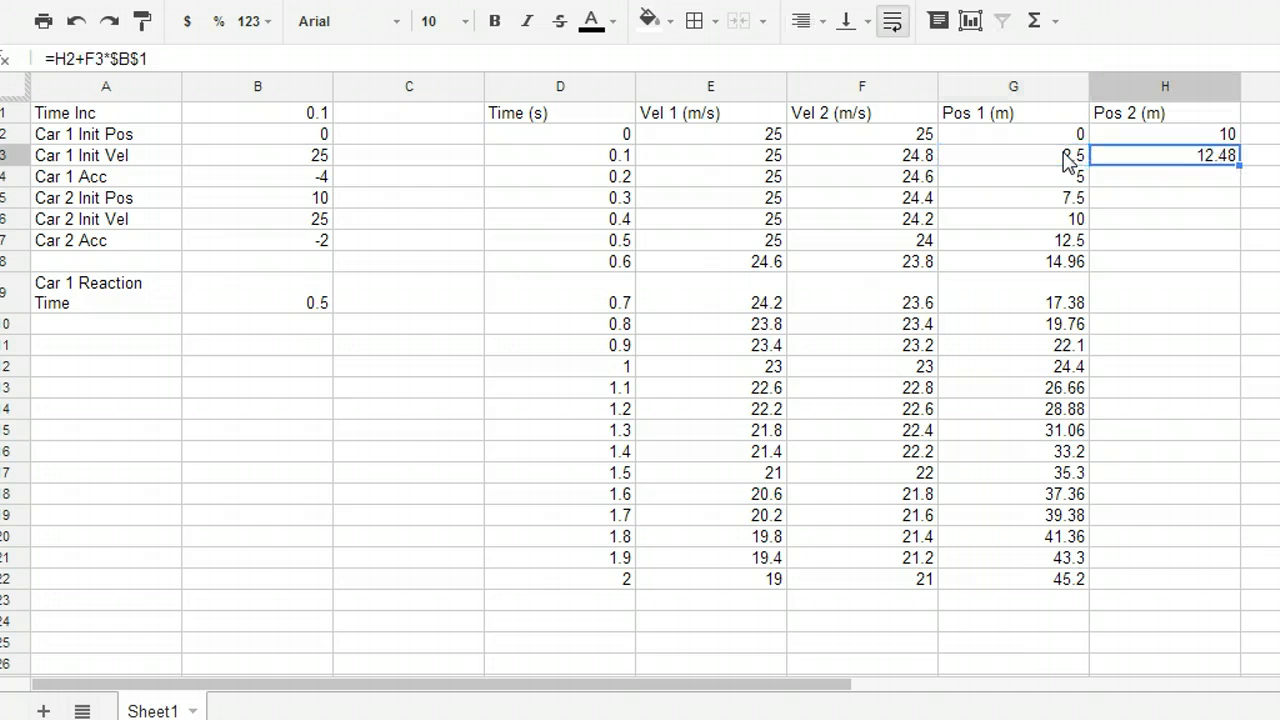
Check the cell references of the Car 2 position formula in H3 and fill it down to H22
left_click(1182, 150)
double_click(1140, 163)
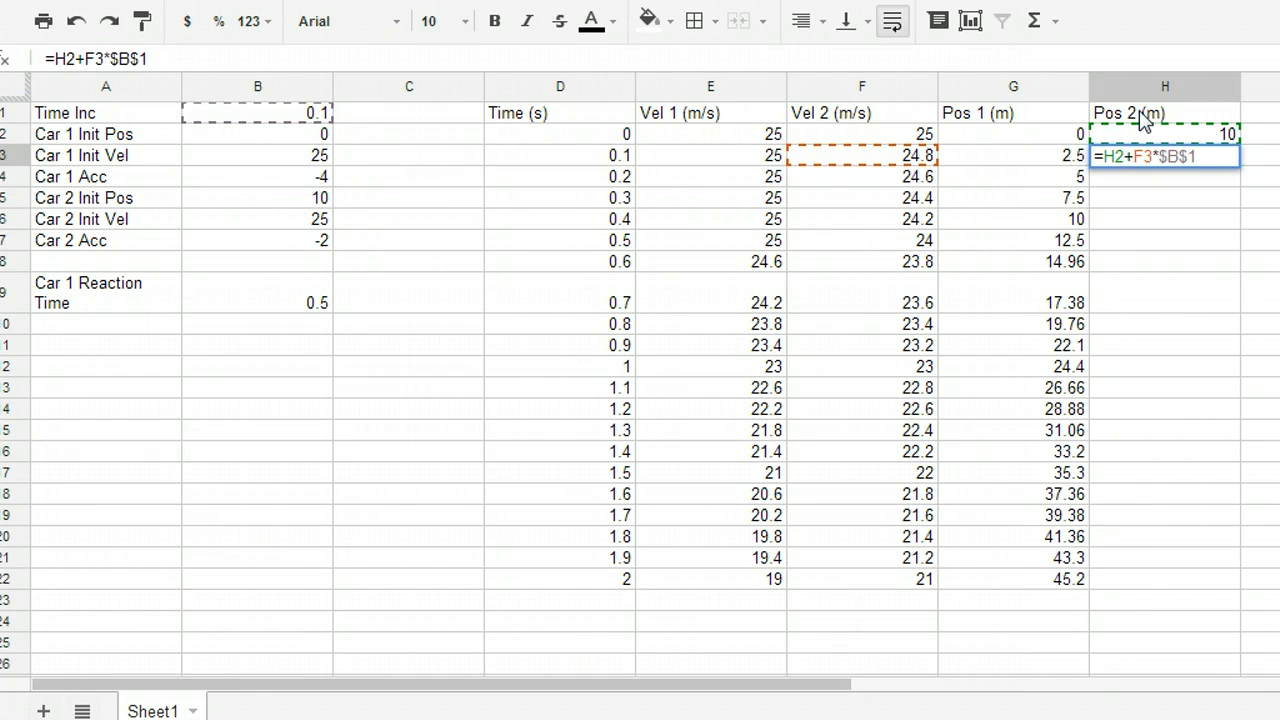
key("Return")
left_click(1205, 155)
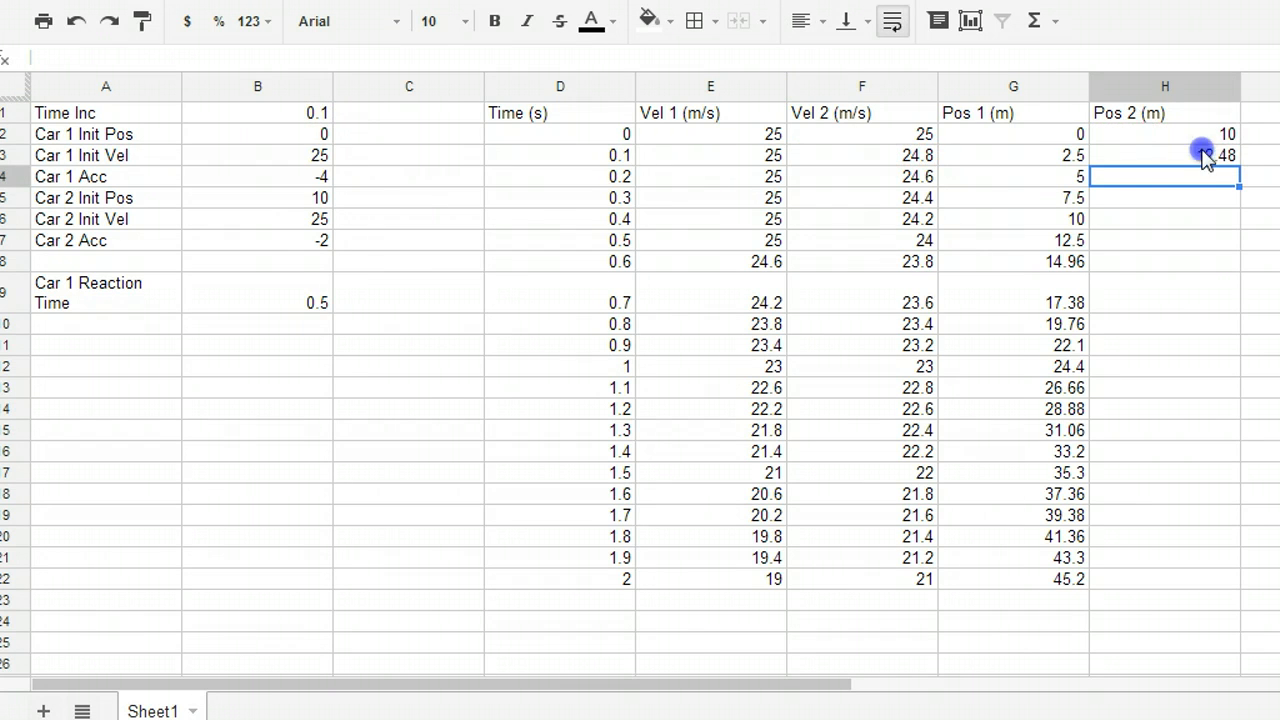
left_click_drag(1237, 160, 1214, 574)
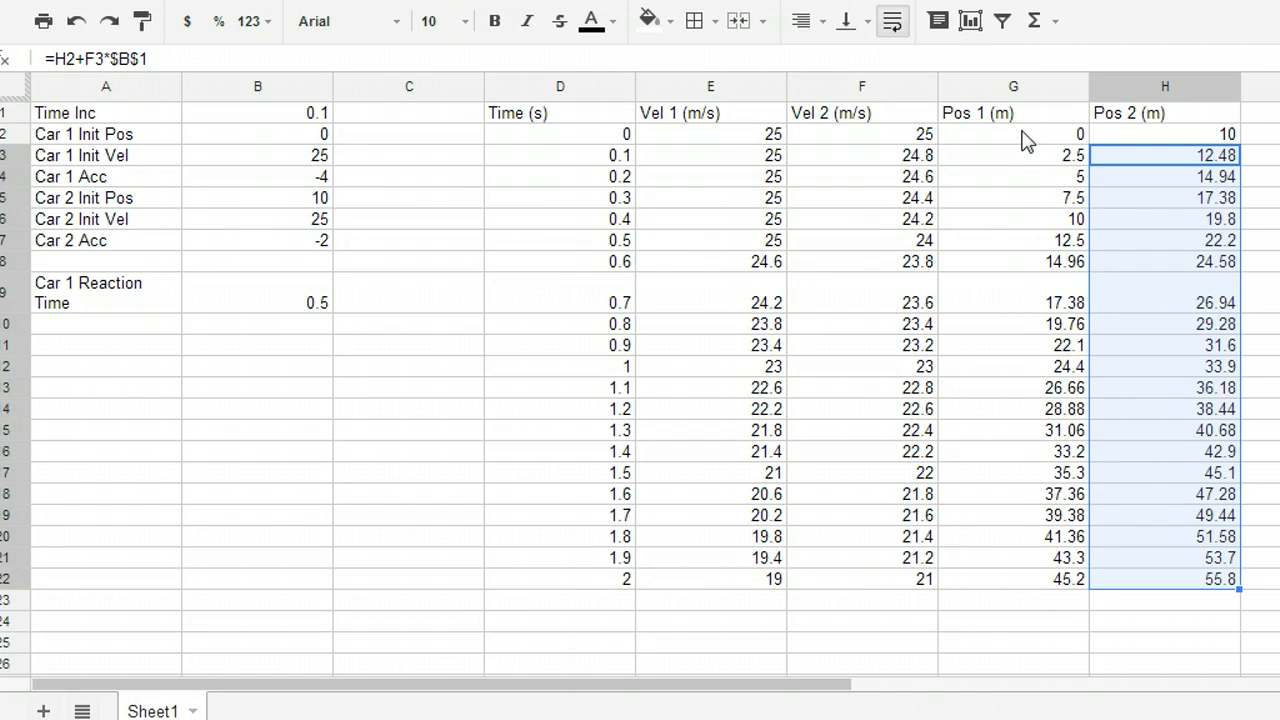
left_click_drag(1017, 114, 1170, 590)
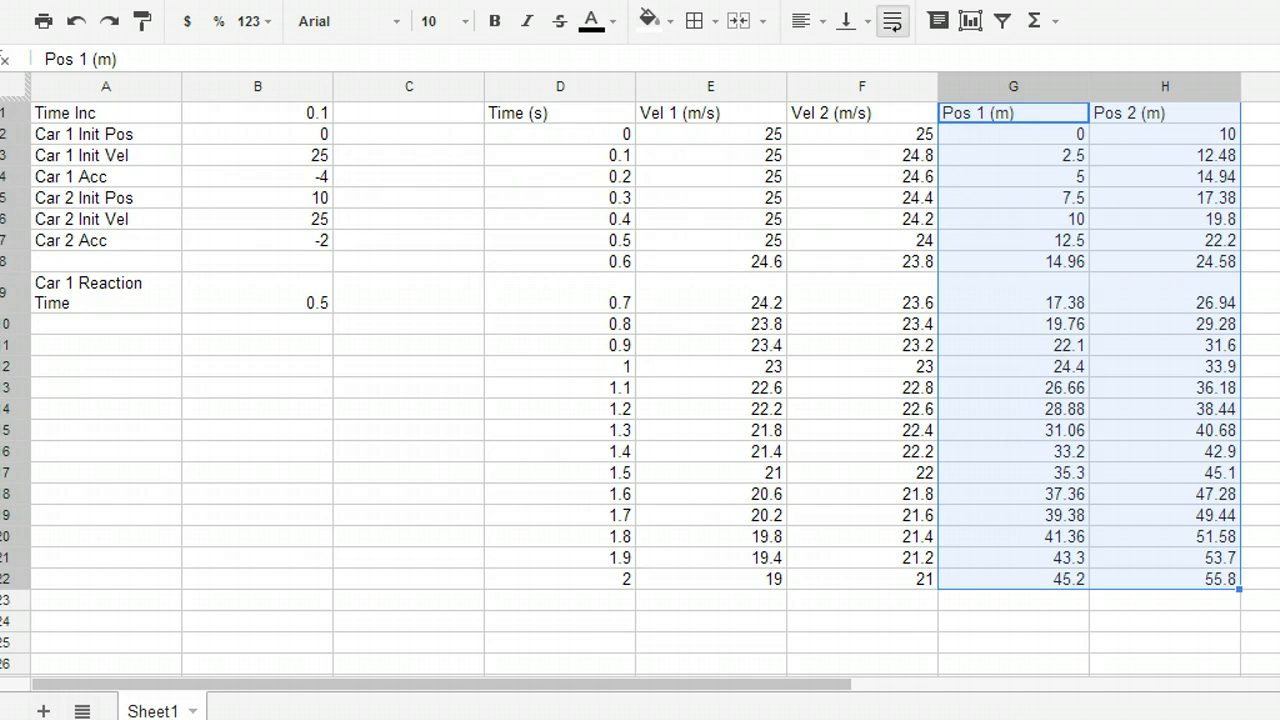
left_click(380, 0)
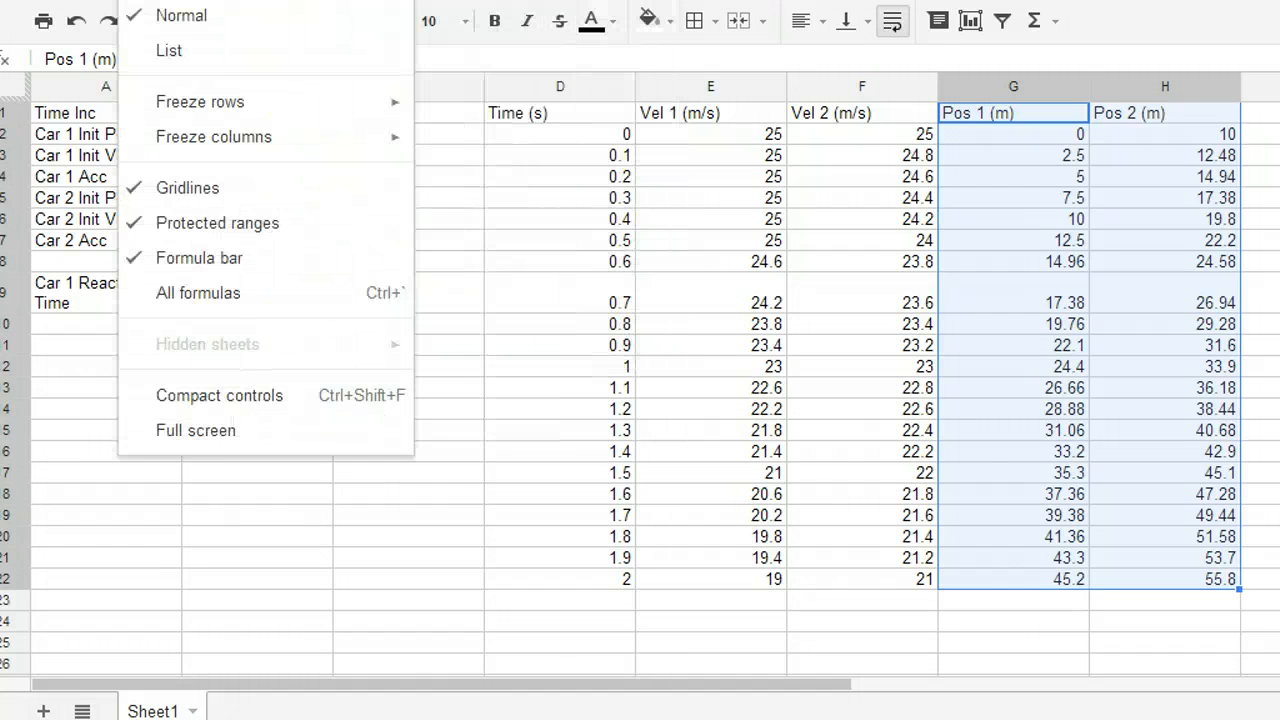
mouse_move(195, 0)
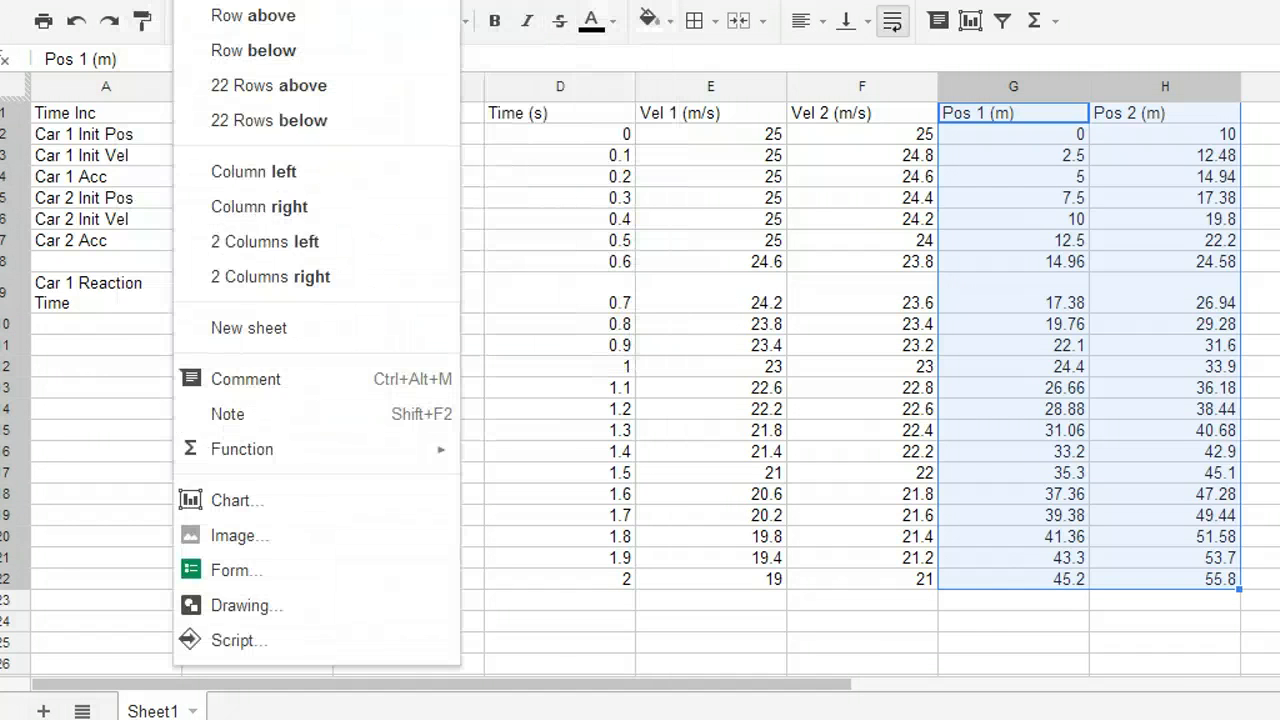
mouse_move(264, 0)
mouse_move(336, 0)
left_click(240, 510)
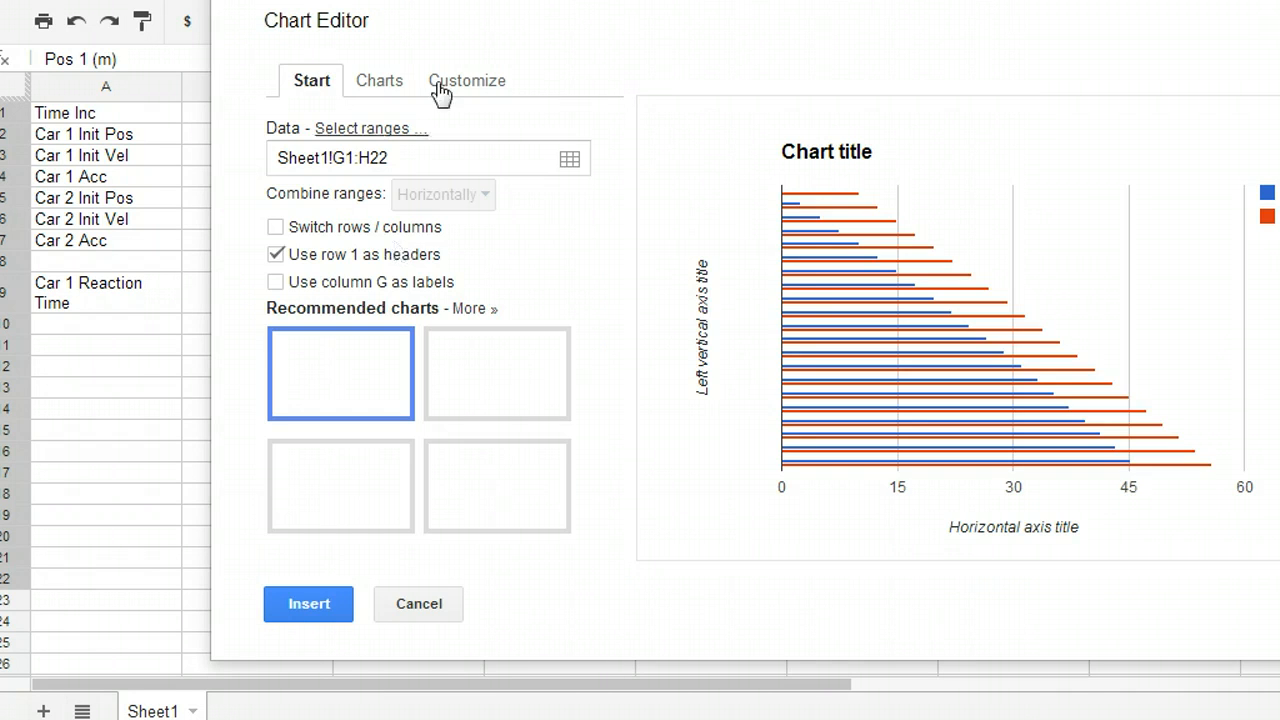
left_click_drag(477, 4, 317, 31)
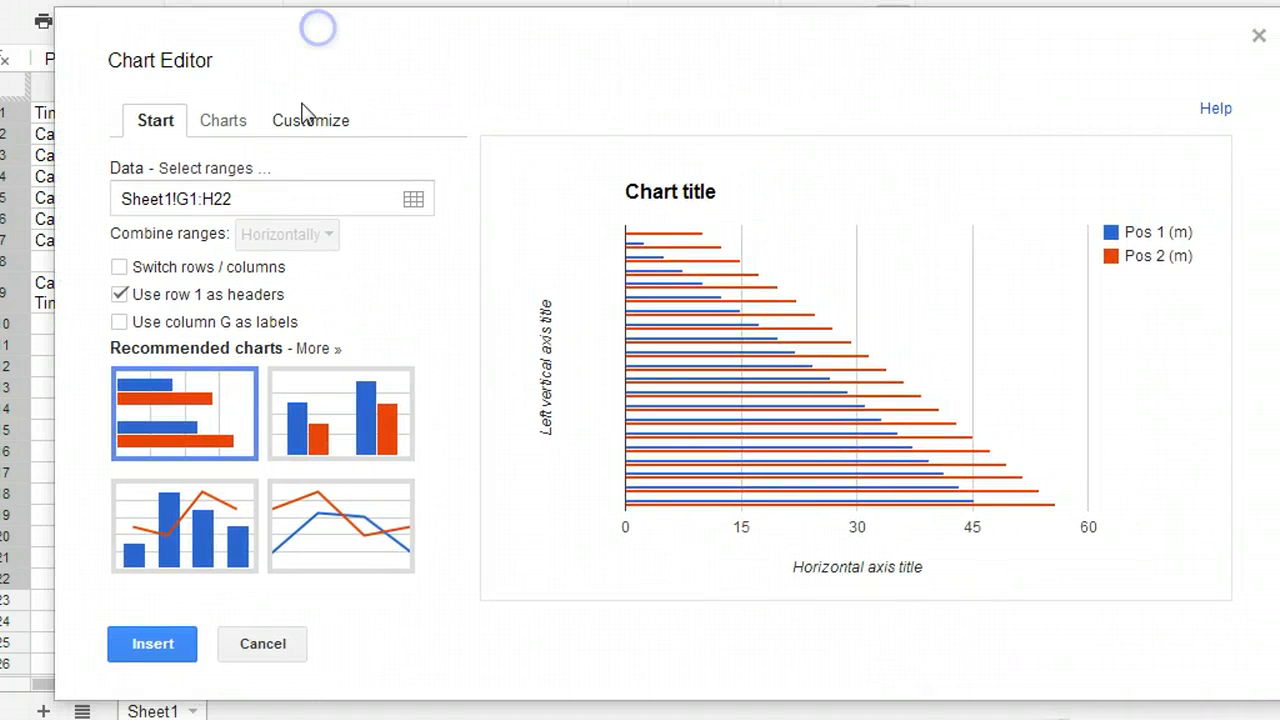
left_click(226, 128)
left_click(180, 340)
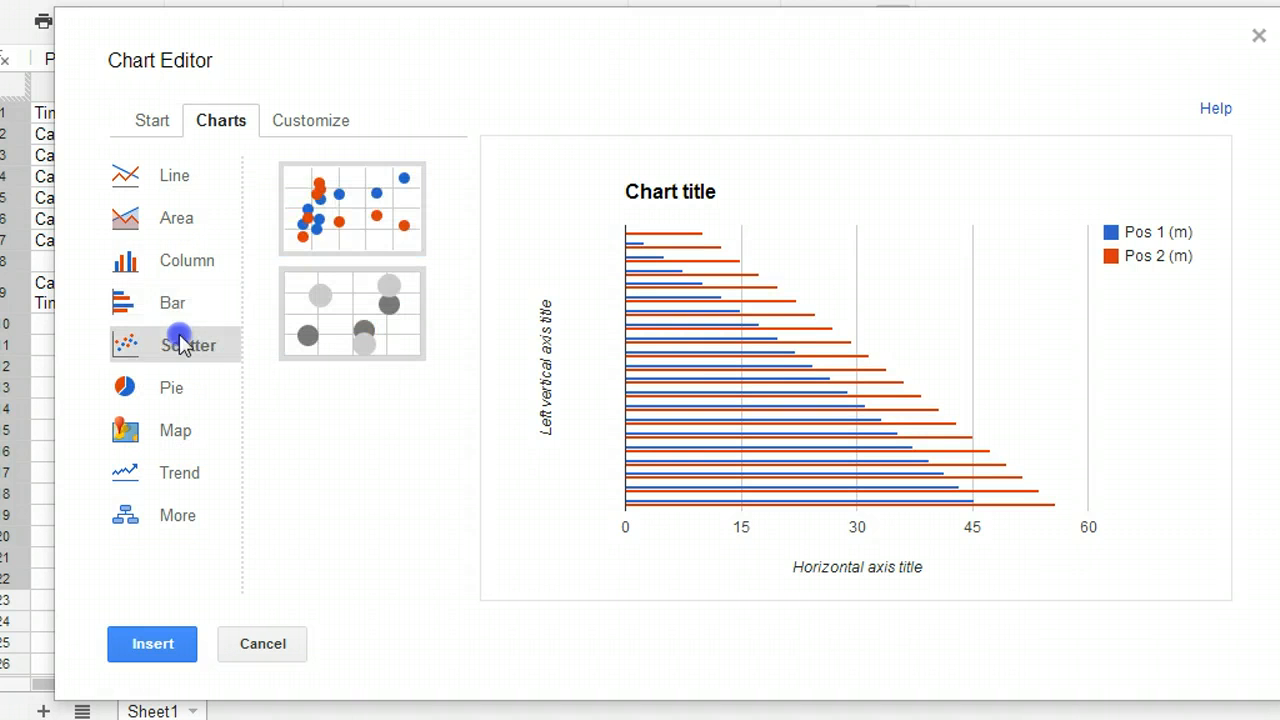
left_click(328, 231)
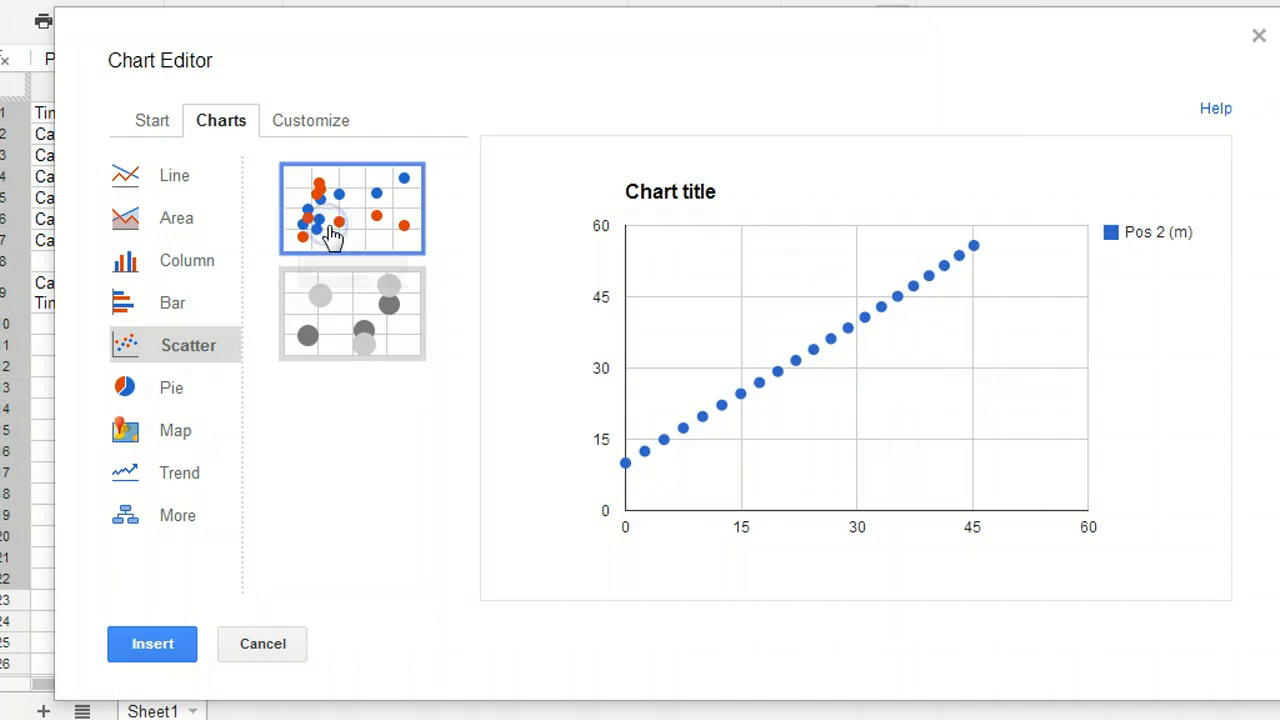
left_click(150, 125)
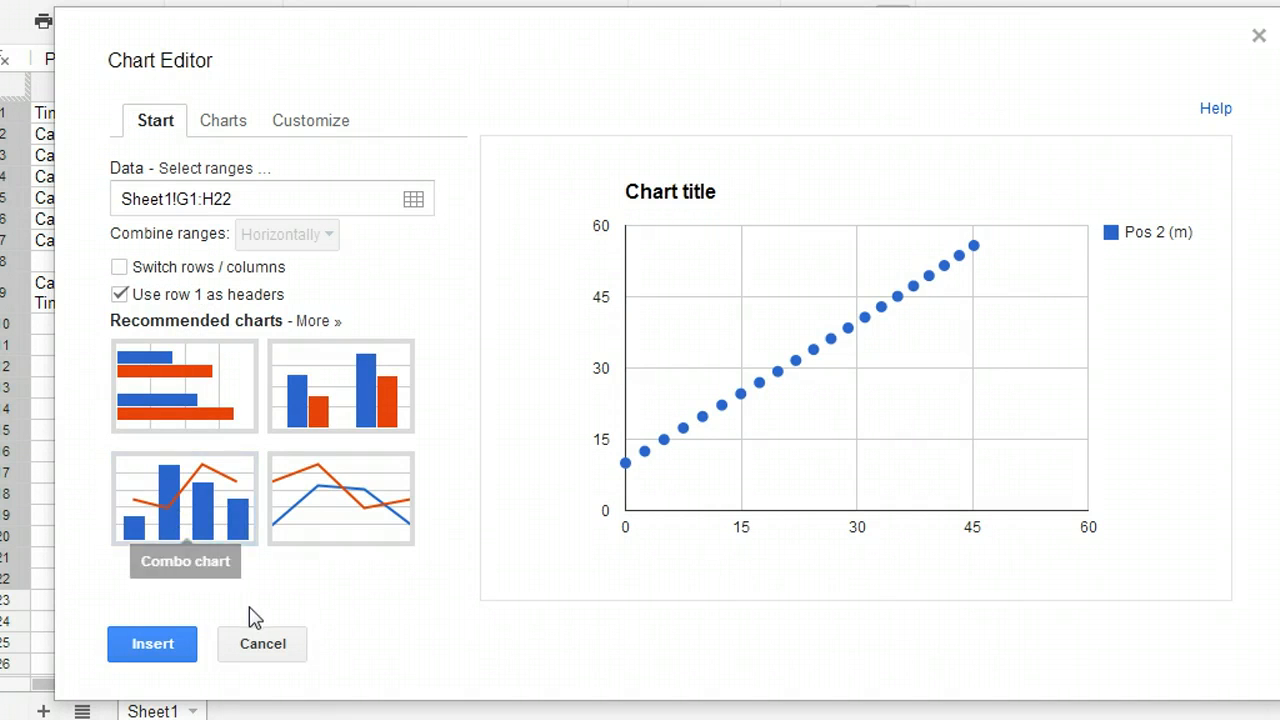
left_click(263, 644)
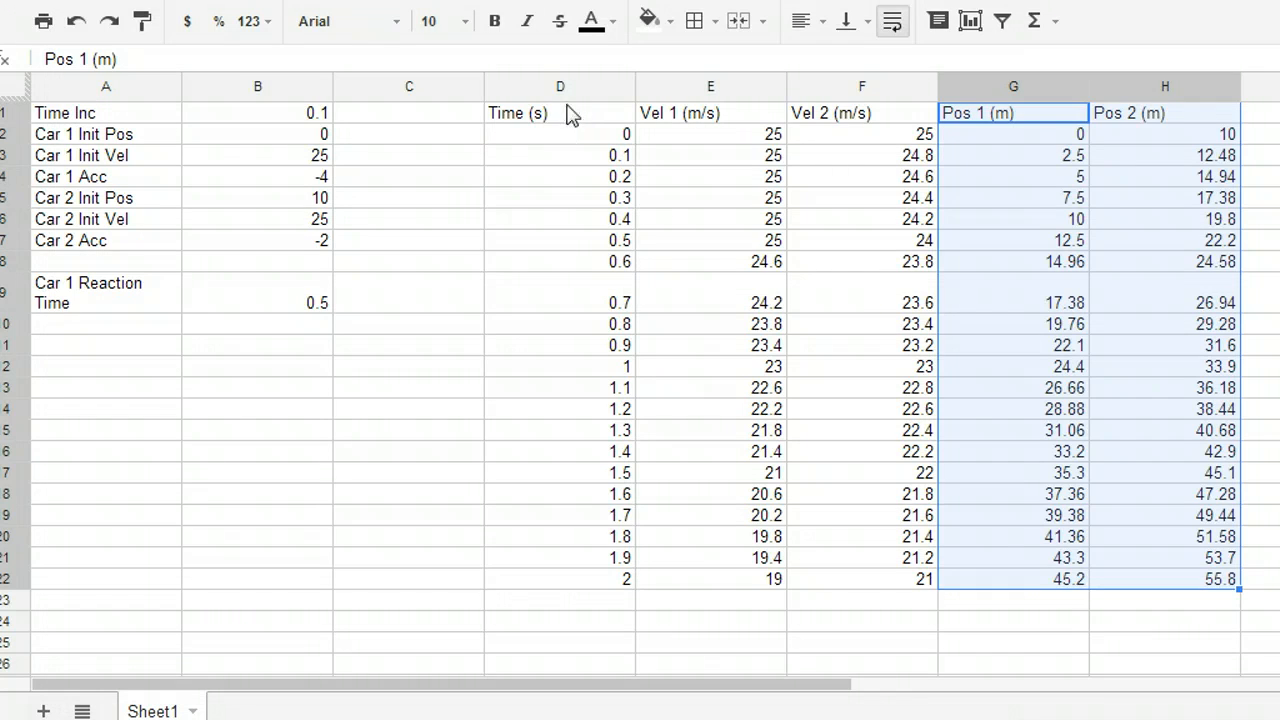
left_click_drag(556, 113, 545, 575)
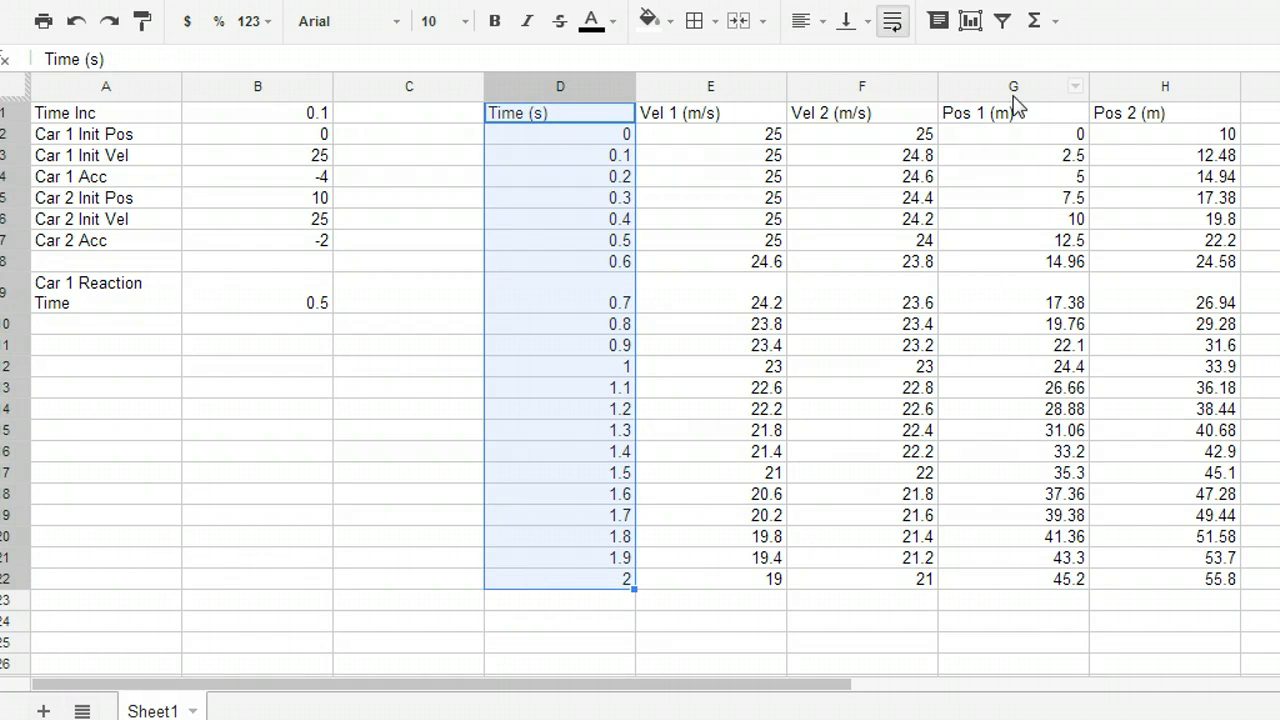
left_click_drag(1008, 115, 1170, 585)
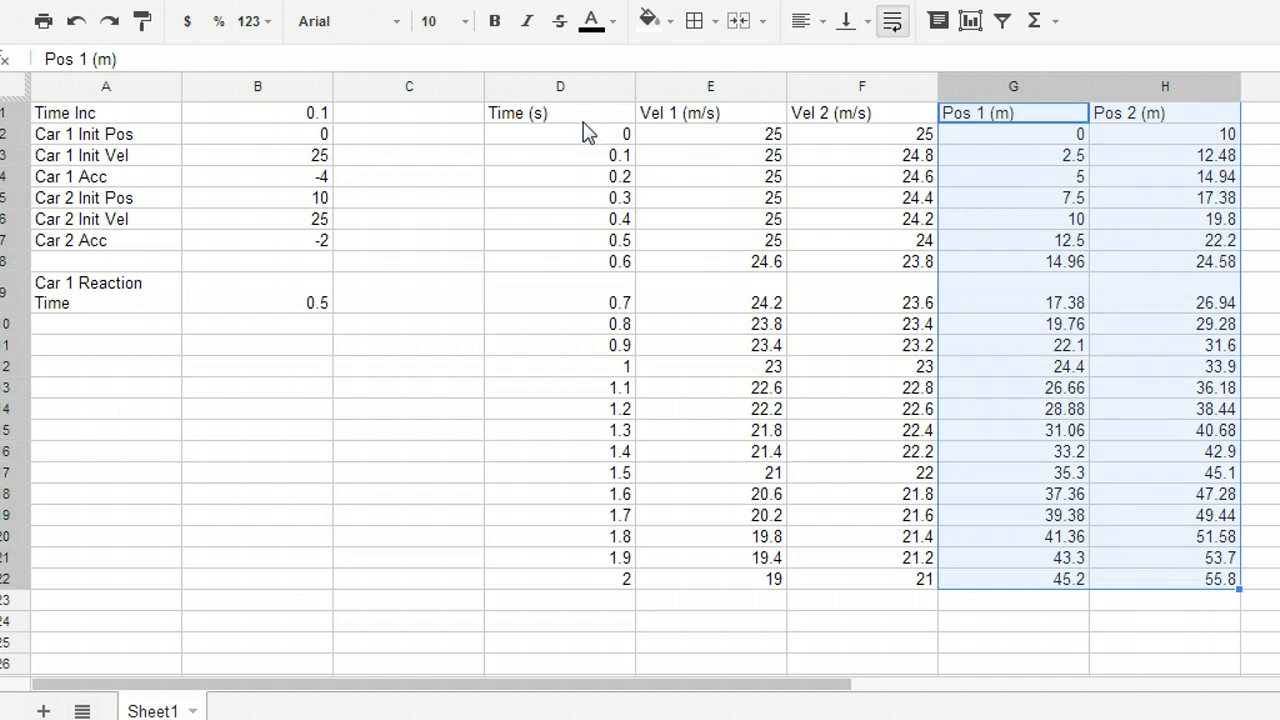
left_click(571, 89)
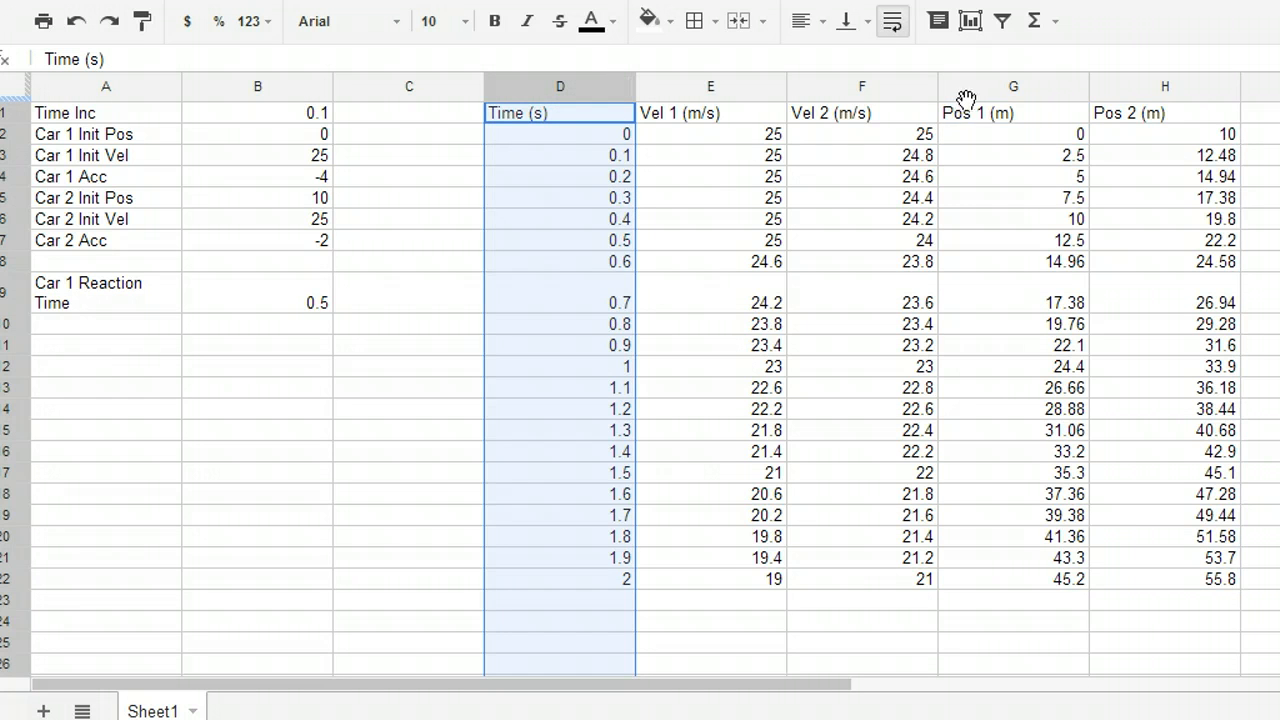
left_click(968, 89)
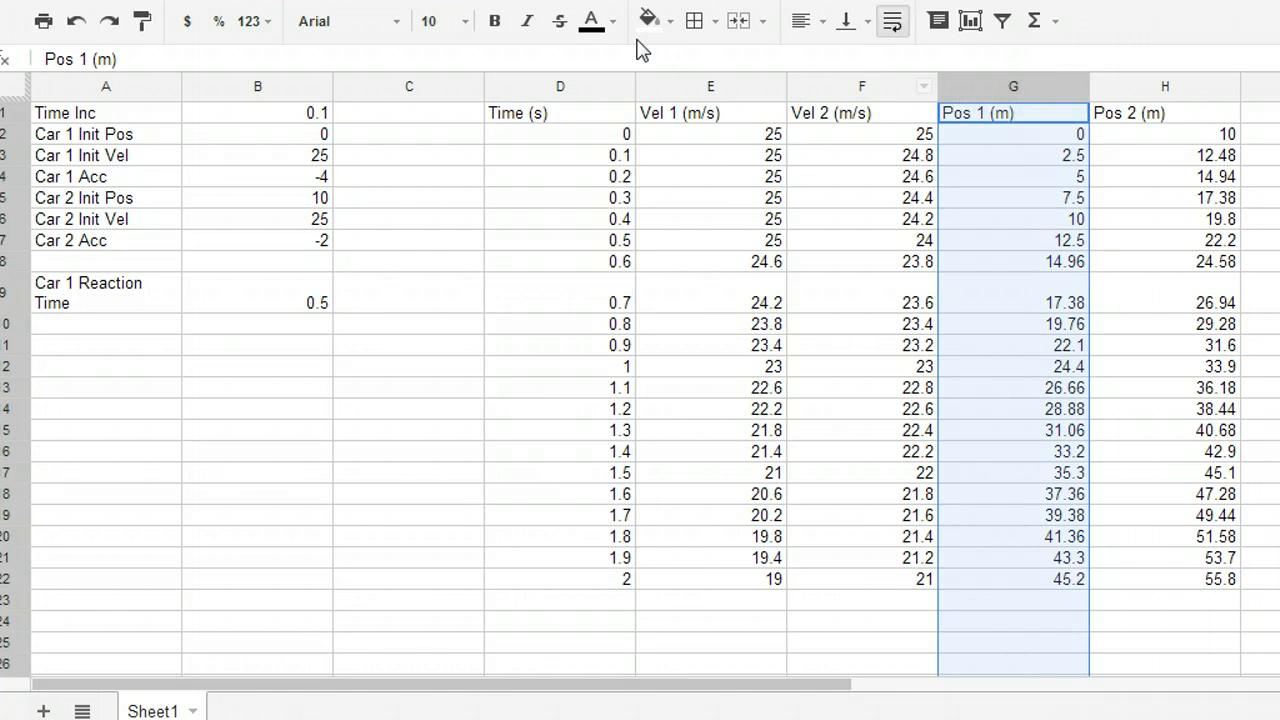
Start a new chart from the Time (s) column D and browse the scatter chart types
left_click(523, 90)
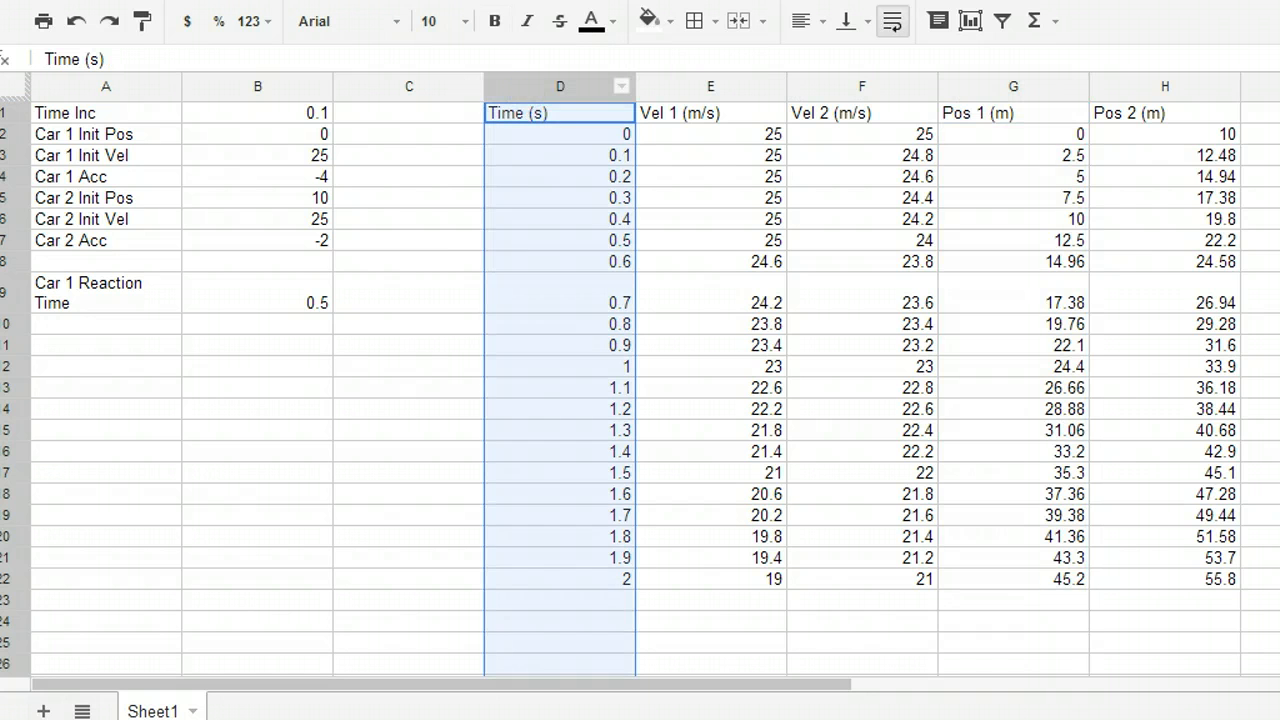
key("alt+i")
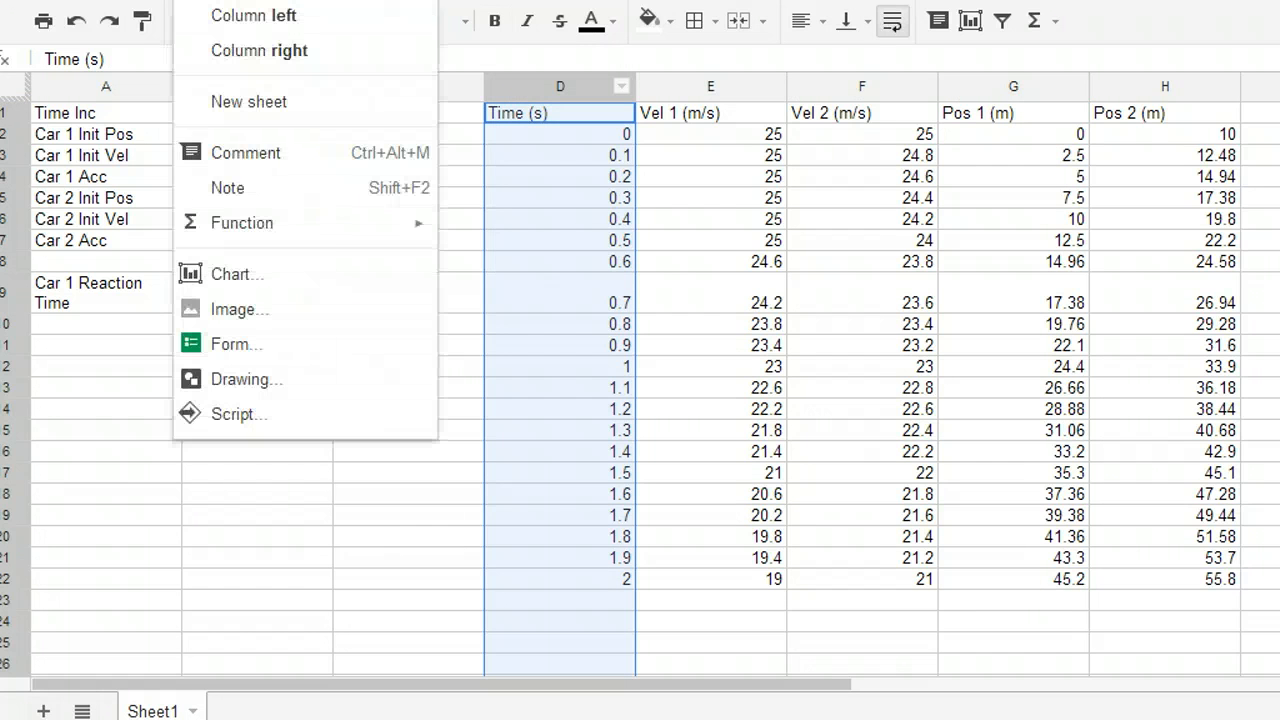
left_click(220, 277)
left_click(399, 83)
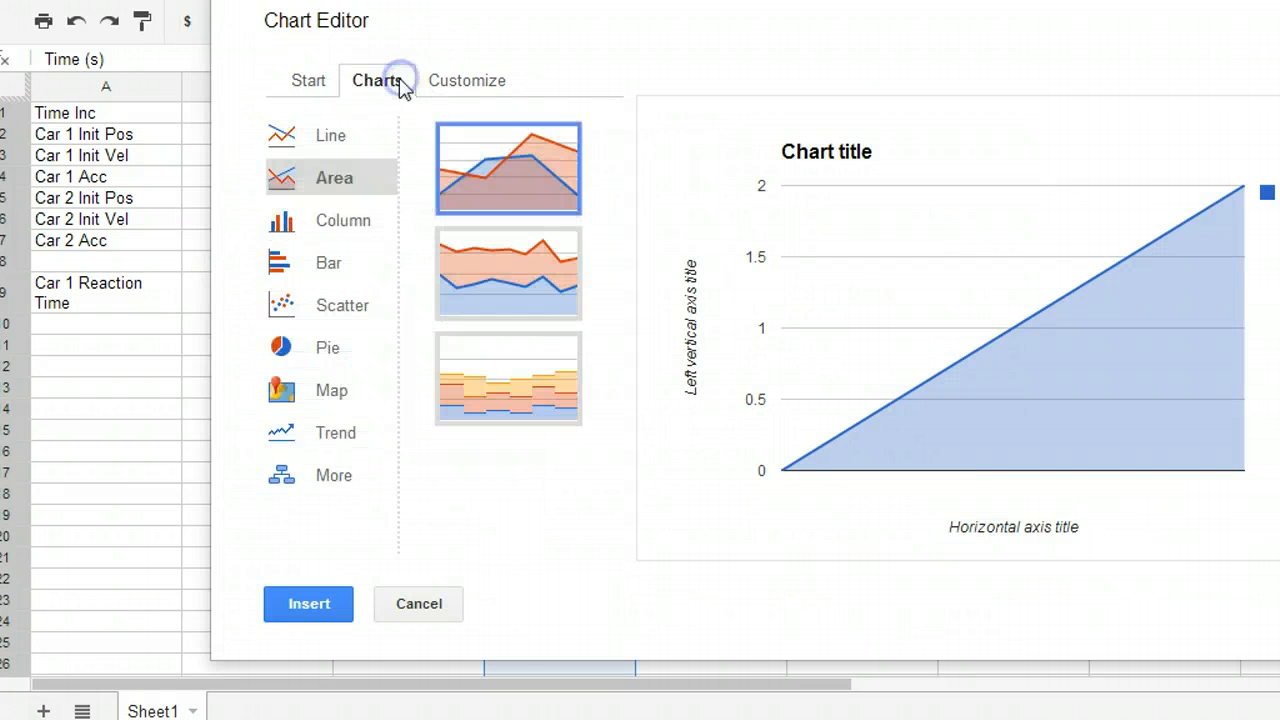
left_click(345, 308)
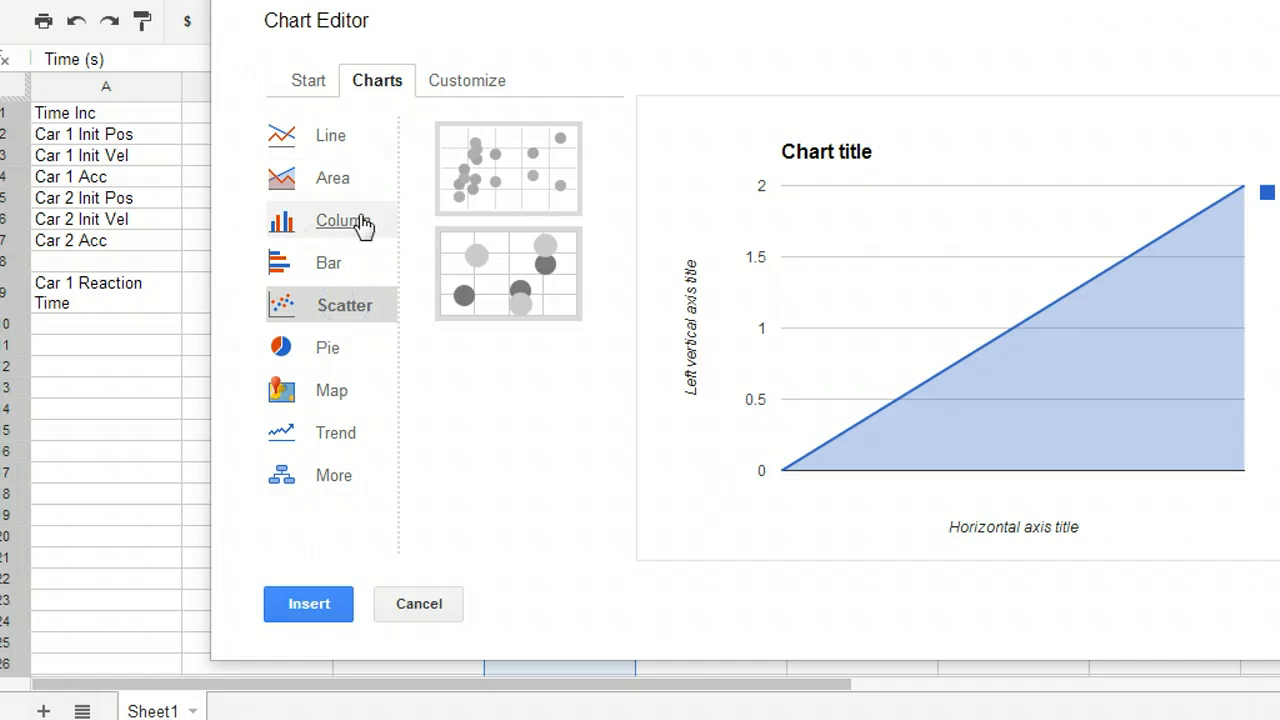
left_click(312, 86)
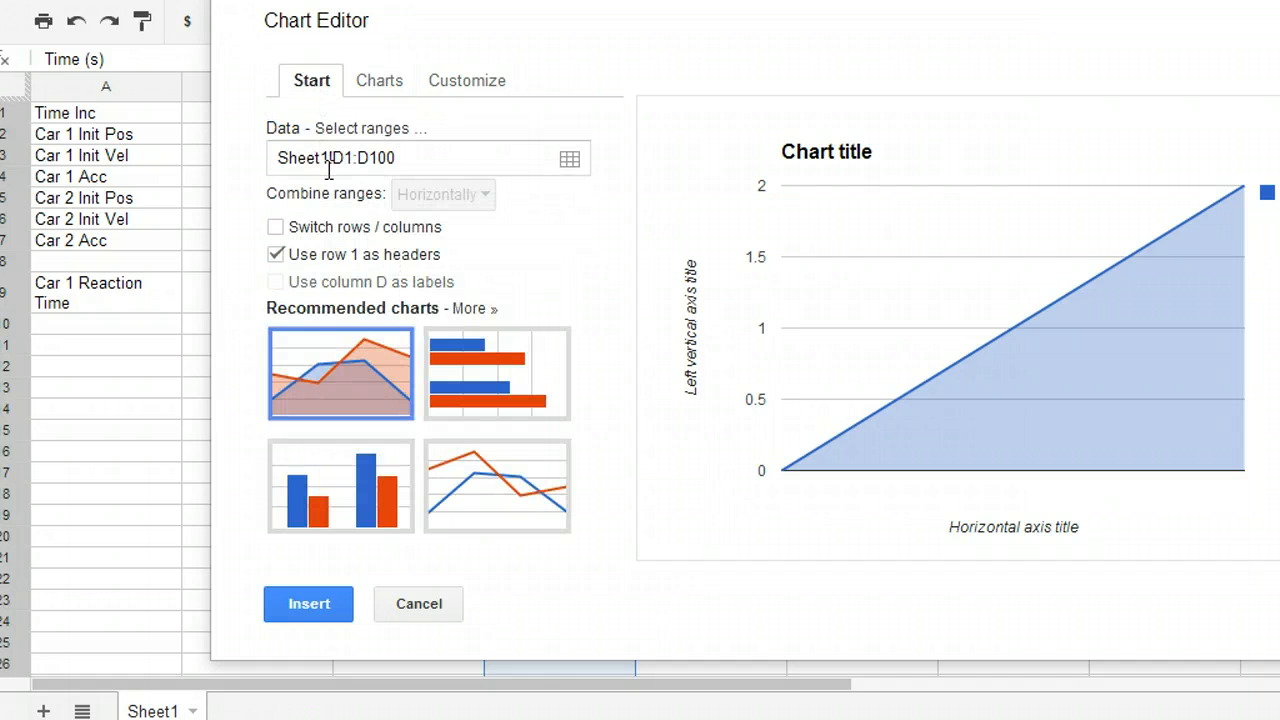
Add the position columns G1:H22 as a second data range of the chart
left_click(569, 159)
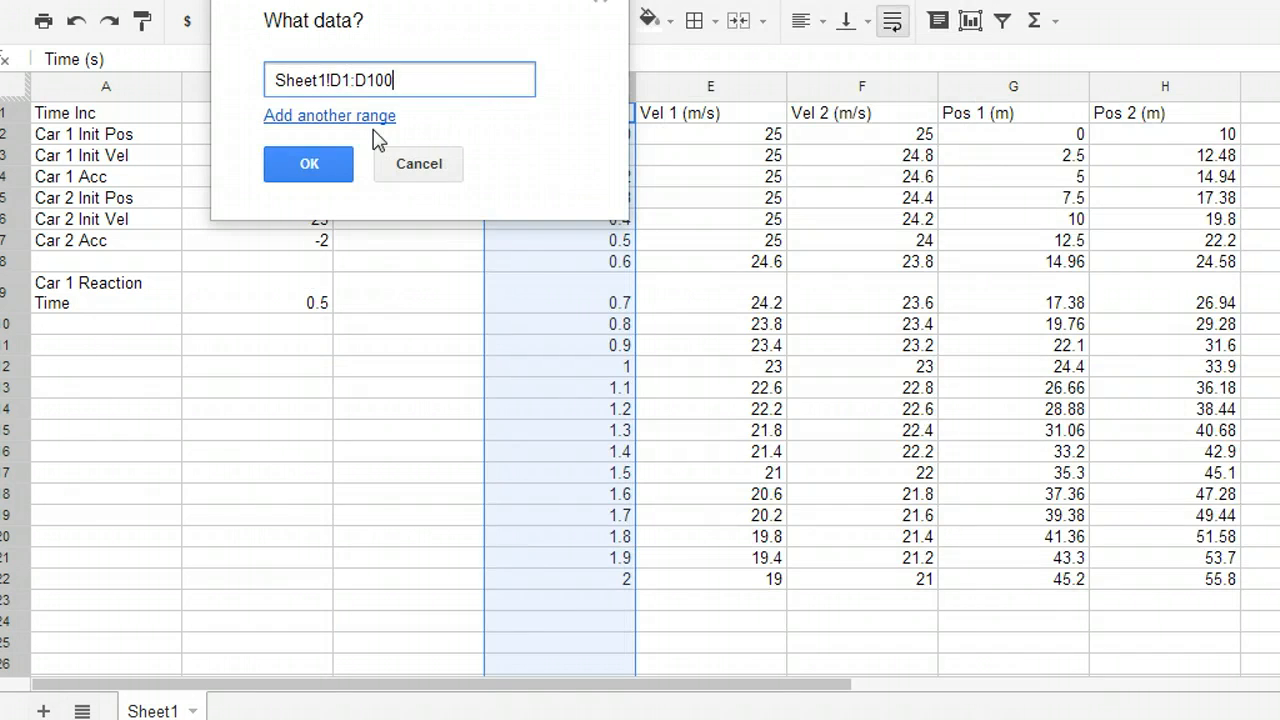
left_click(334, 116)
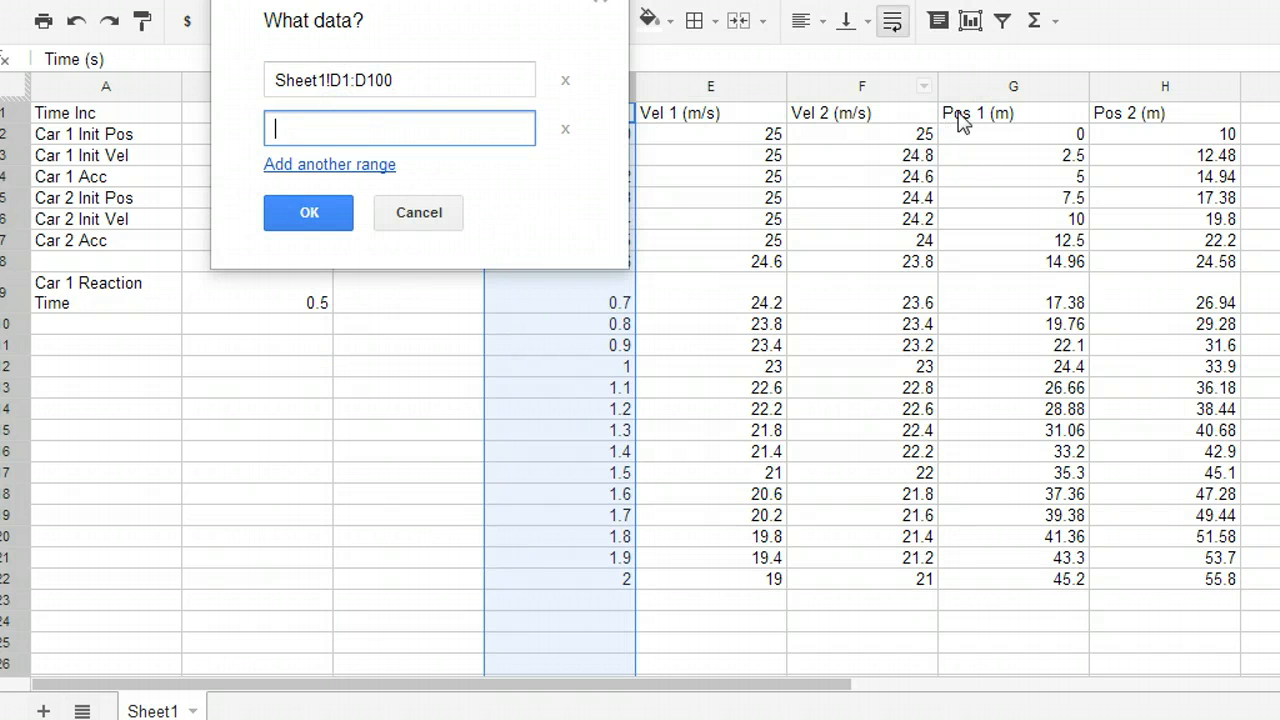
left_click_drag(990, 113, 1146, 580)
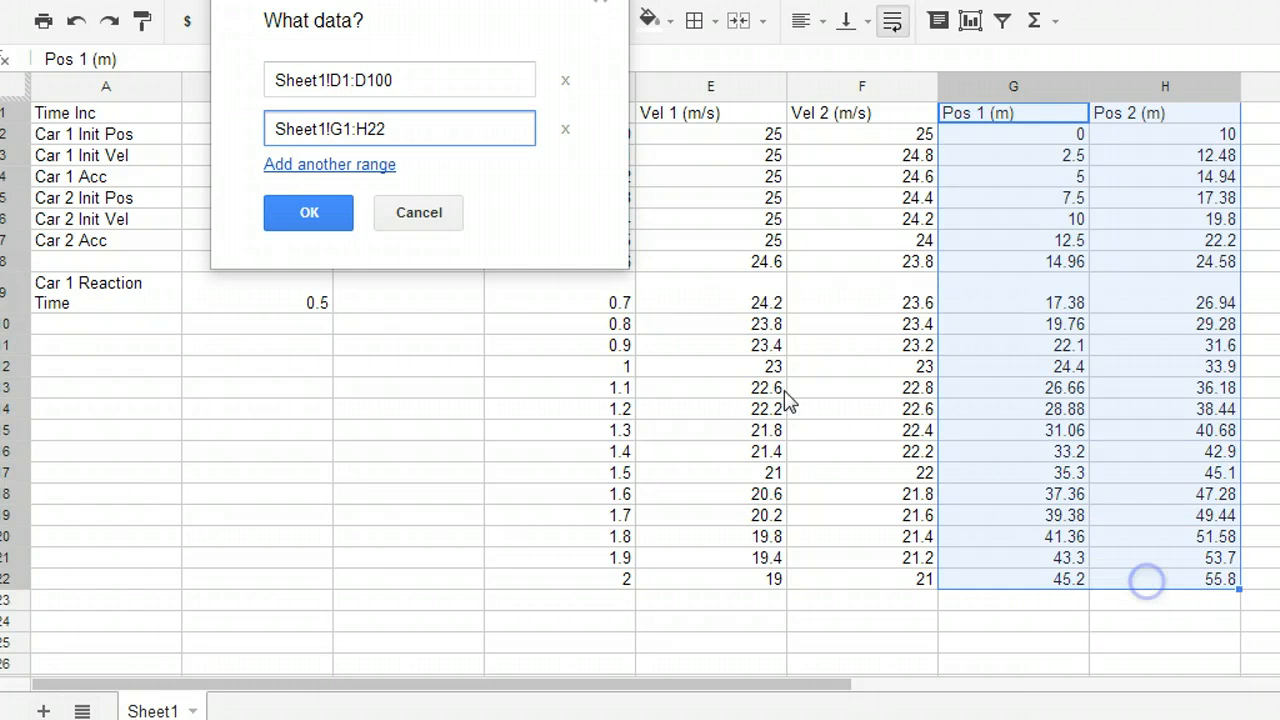
left_click(330, 207)
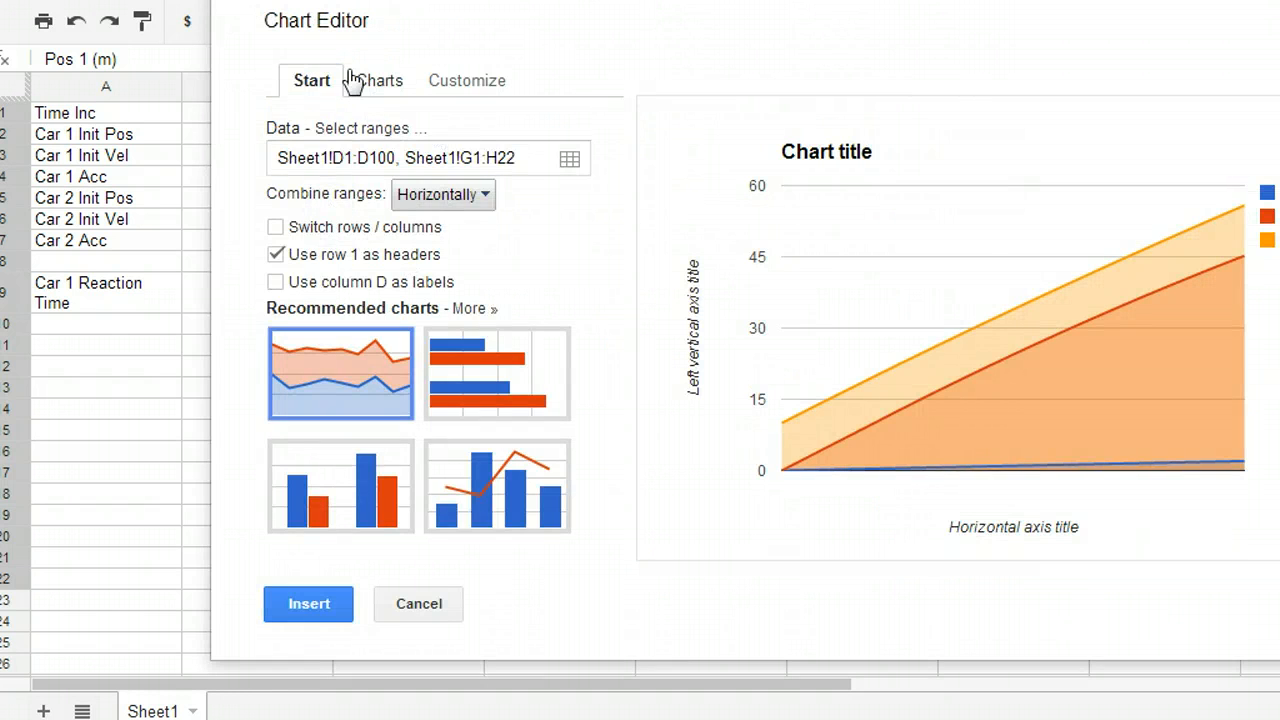
Change the chart type to a scatter chart of both positions against time
left_click(362, 84)
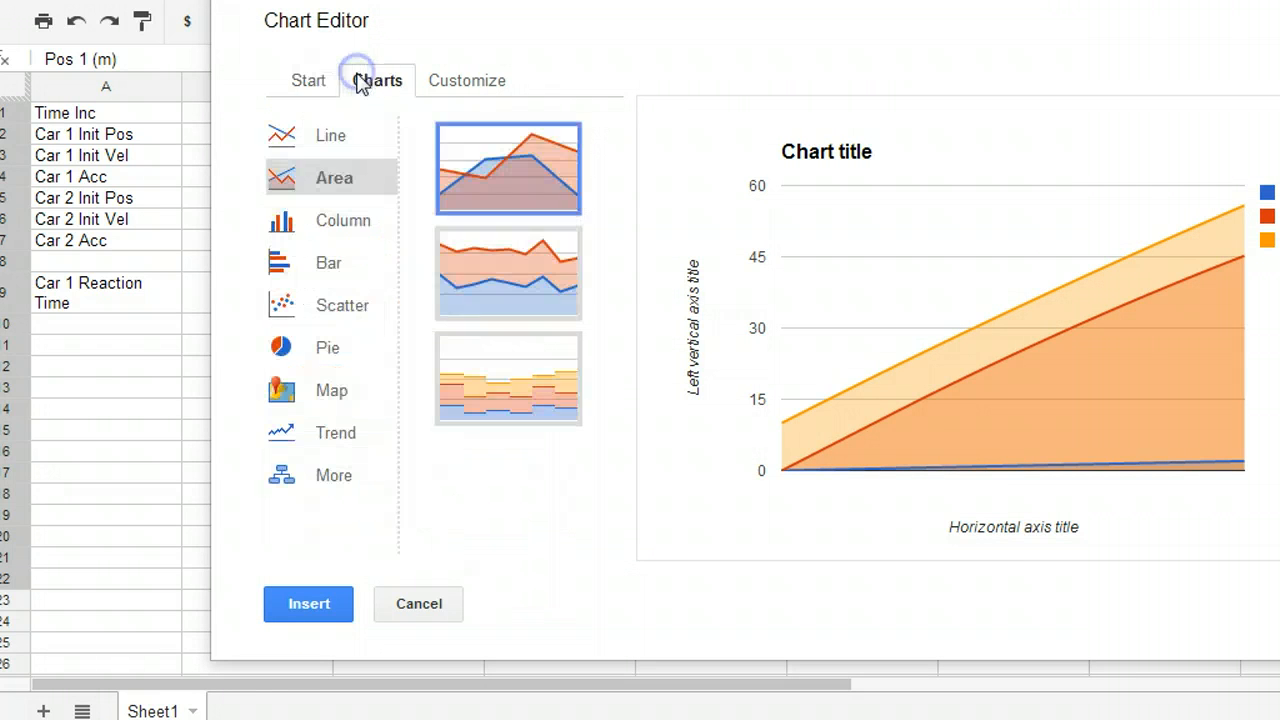
left_click(338, 302)
left_click(480, 198)
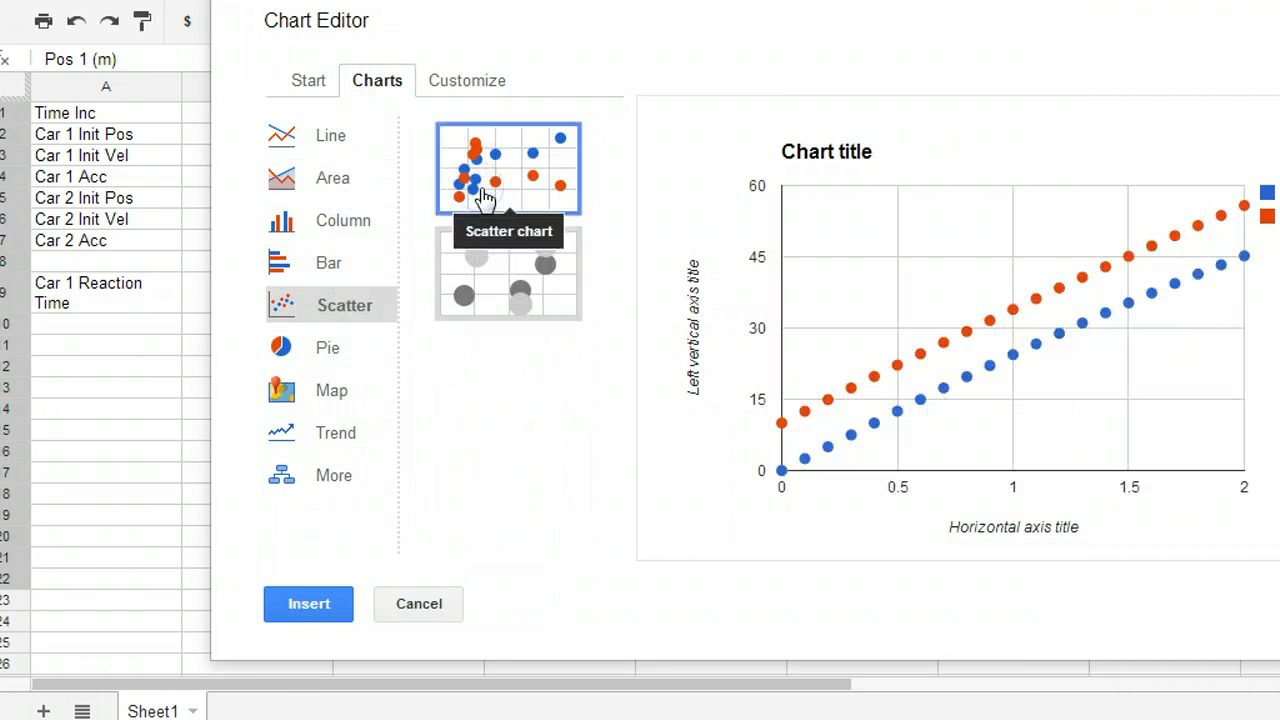
Reposition the Chart Editor dialog so the whole chart preview and its legend fit on screen
left_click(302, 90)
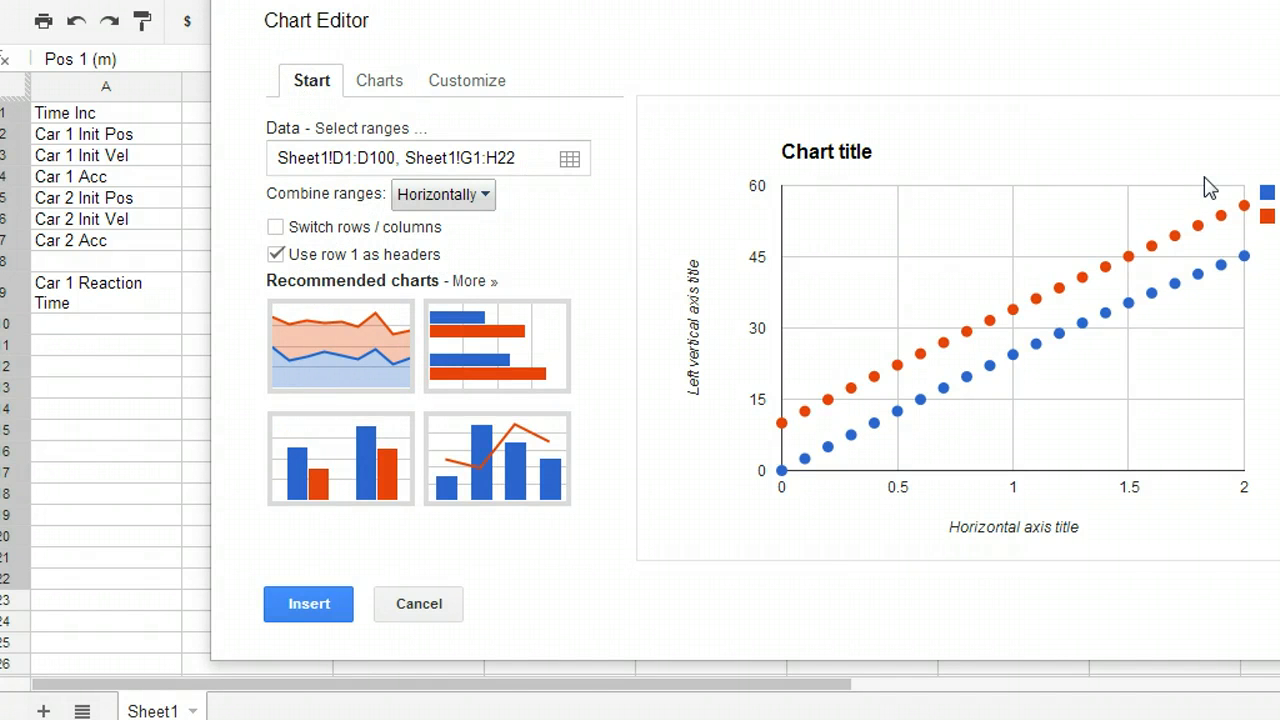
left_click_drag(899, 61, 890, 110)
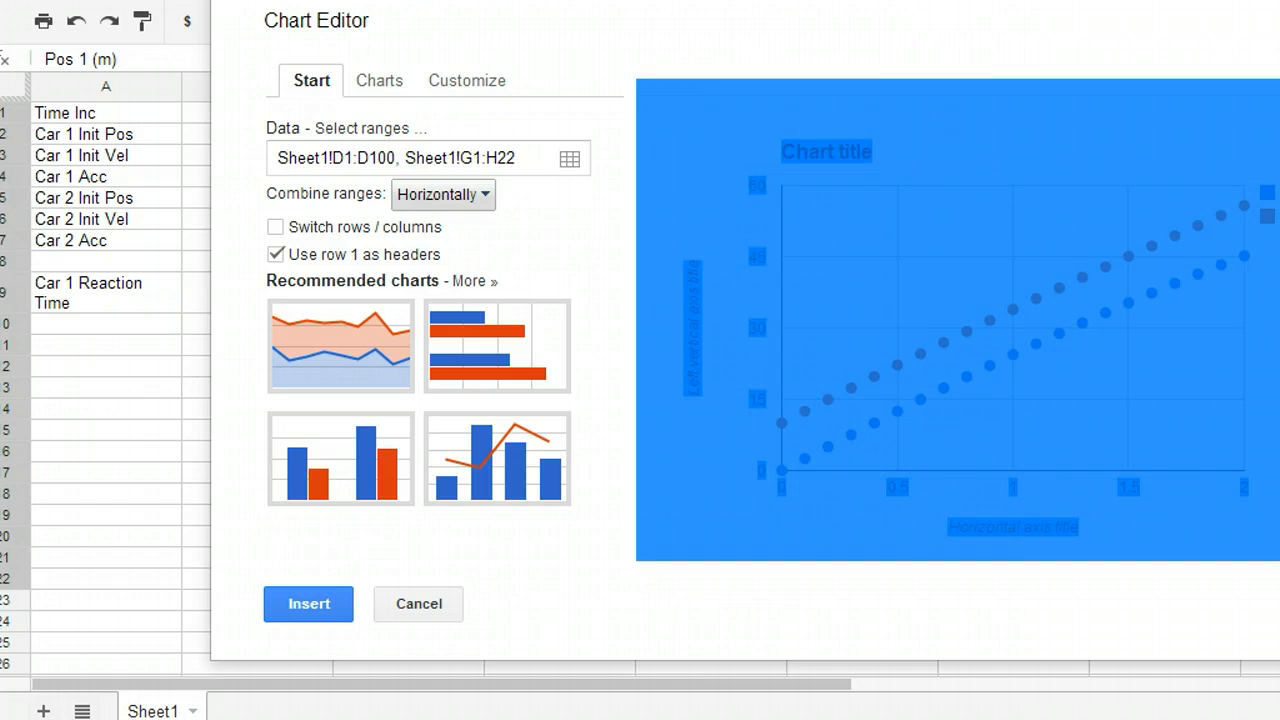
left_click_drag(930, 2, 763, 23)
left_click(822, 77)
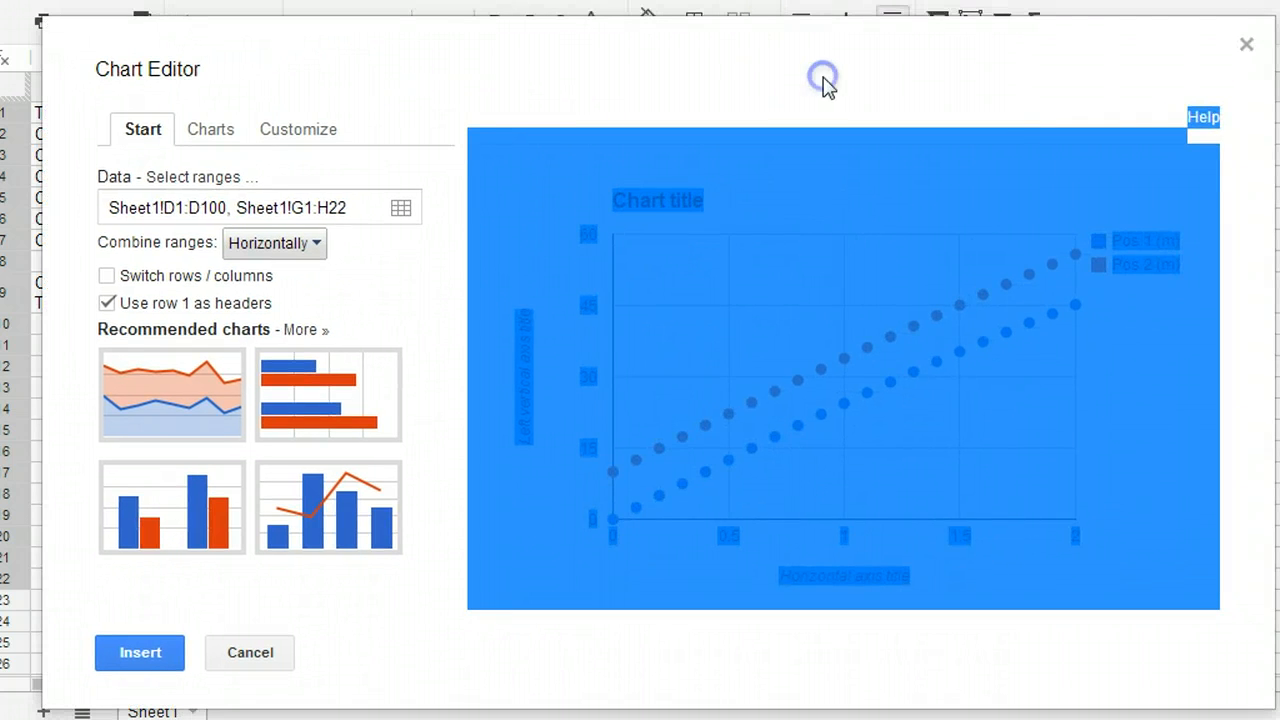
left_click(1058, 230)
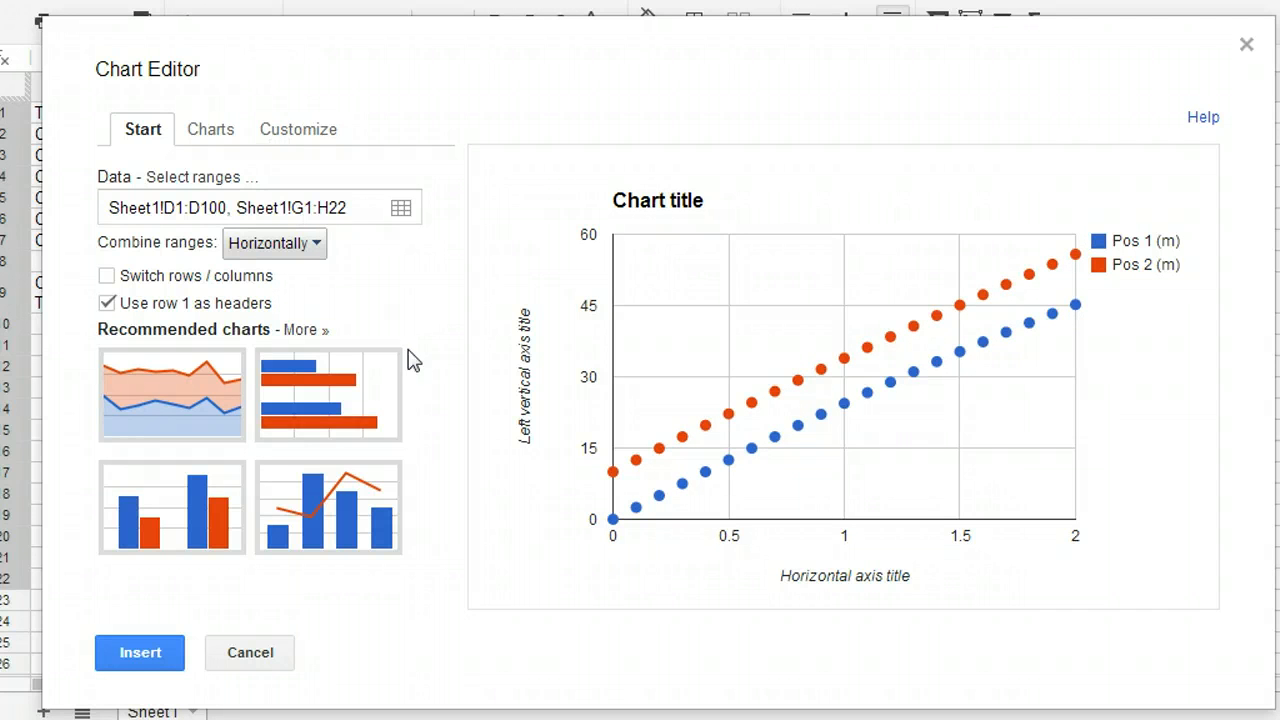
Set the chart title to "Pos v Time"
left_click(520, 371)
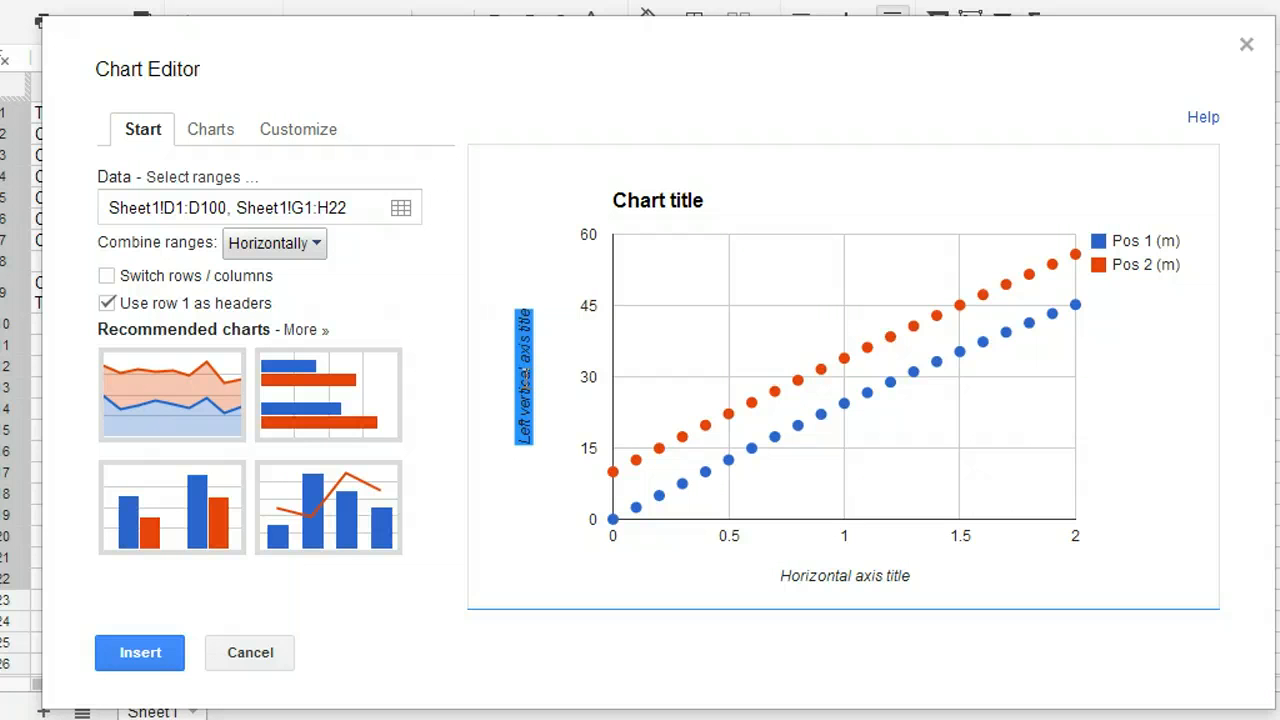
left_click(329, 140)
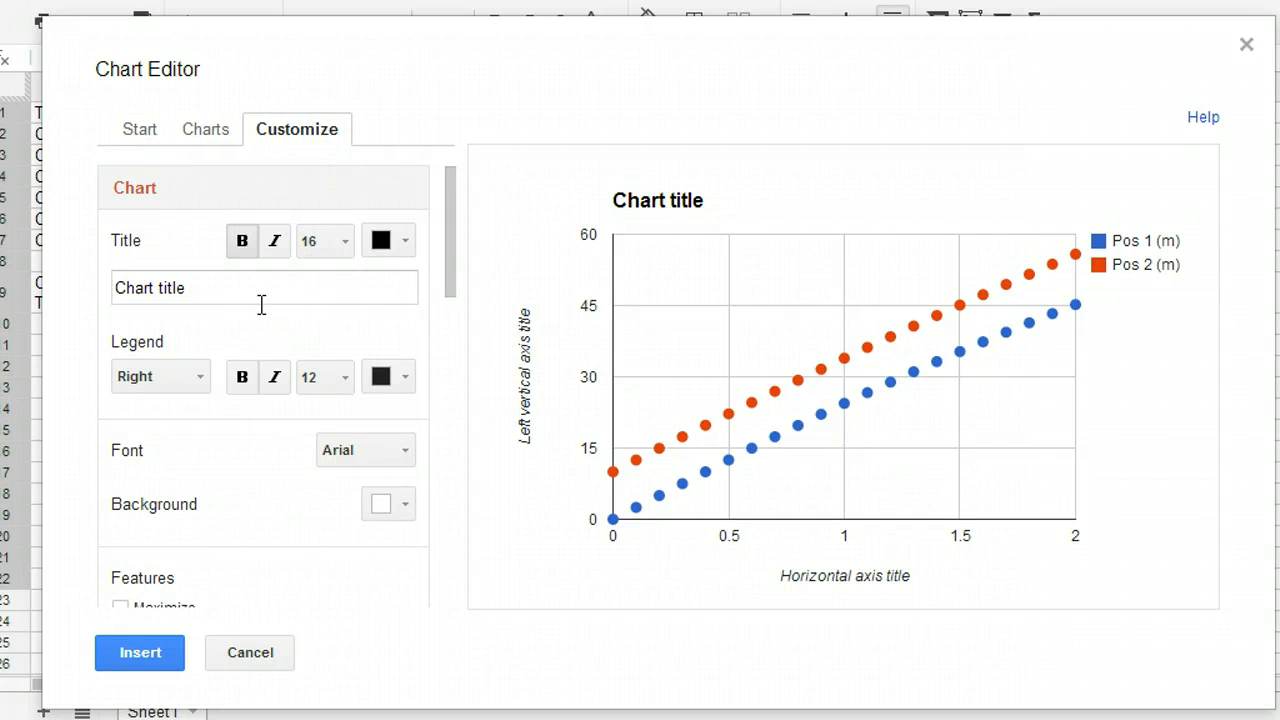
mouse_move(450, 258)
left_mouse_down()
mouse_move(443, 320)
mouse_move(443, 249)
left_mouse_up()
left_click(257, 270)
left_click(232, 292)
double_click(232, 296)
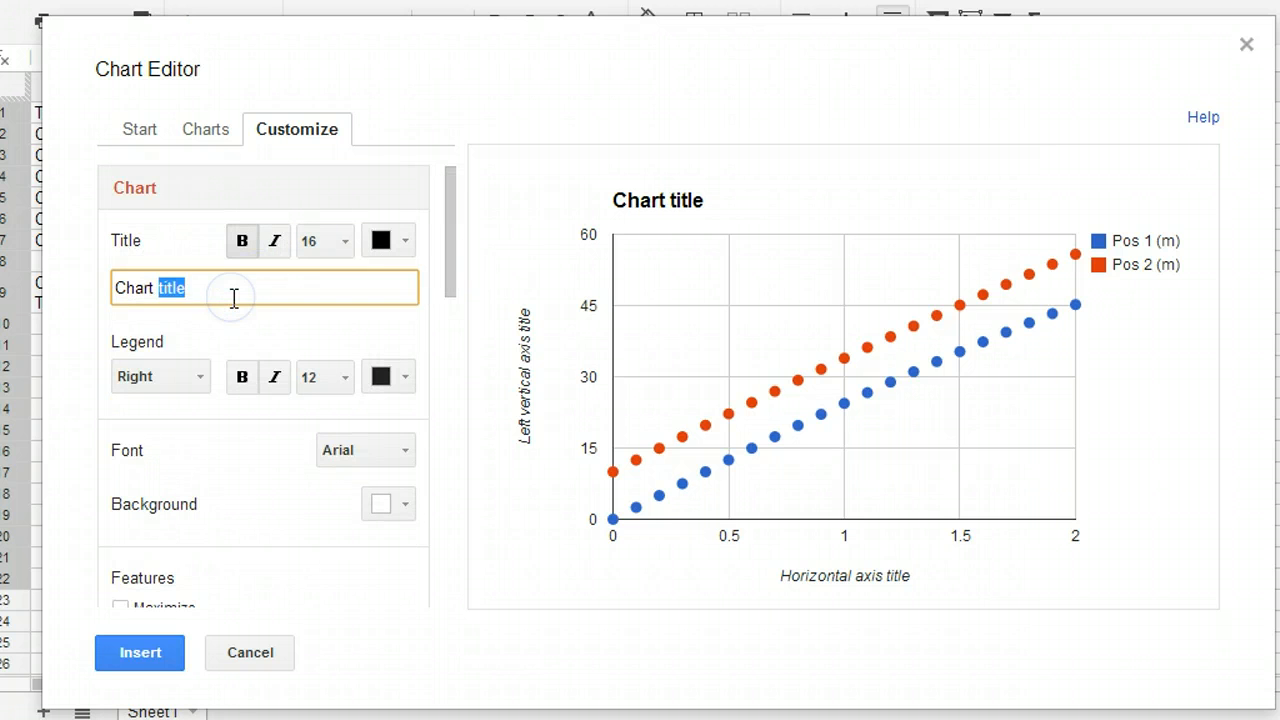
key("BackSpace")
key("BackSpace")
key("BackSpace")
key("BackSpace")
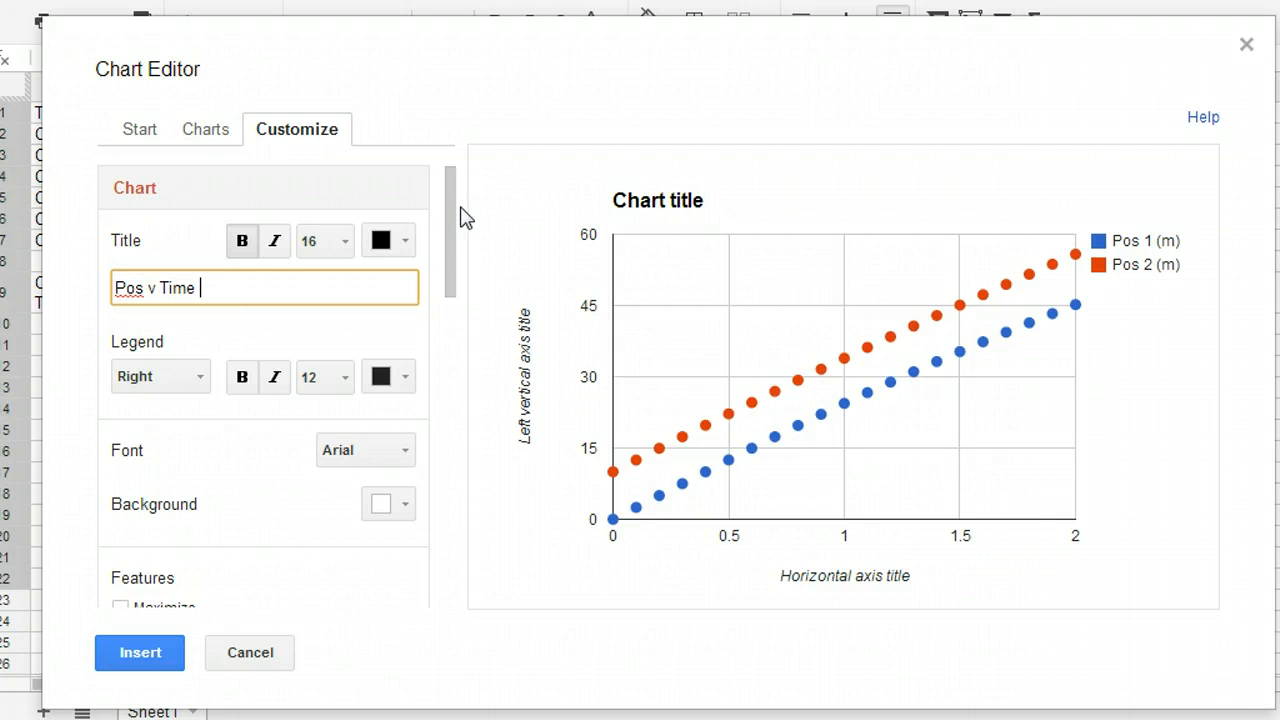
Set the horizontal axis title to "Time (s)"
left_click_drag(447, 240, 411, 313)
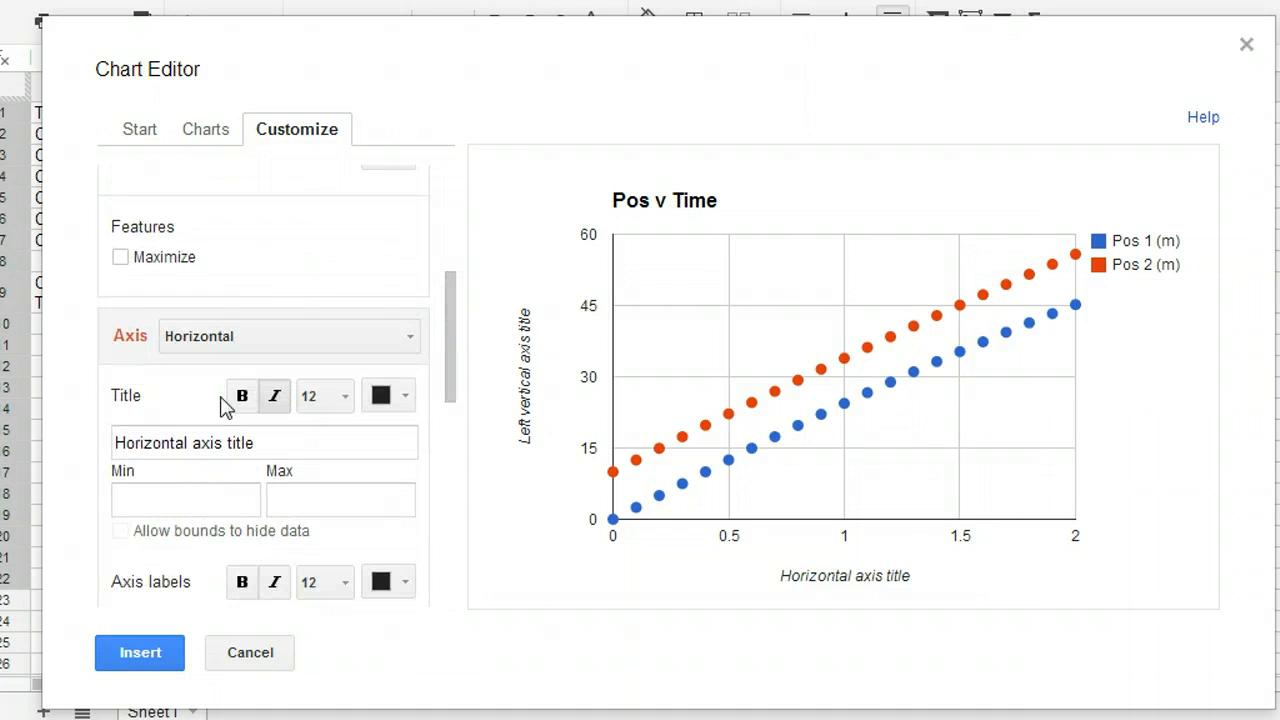
triple_click(200, 443)
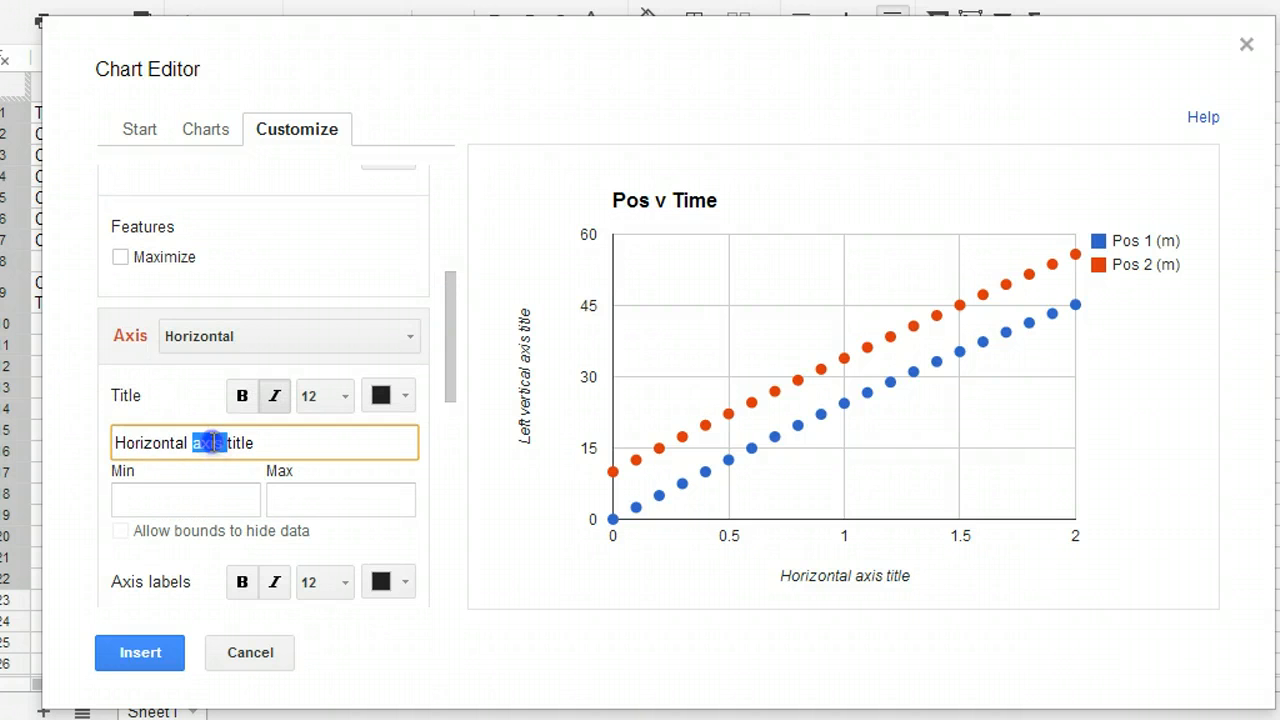
type("Time (s")
Set the left vertical axis title to "Pos (m)" and insert the chart into the sheet
mouse_move(440, 343)
left_mouse_down()
mouse_move(421, 500)
mouse_move(428, 330)
left_mouse_up()
left_click(357, 394)
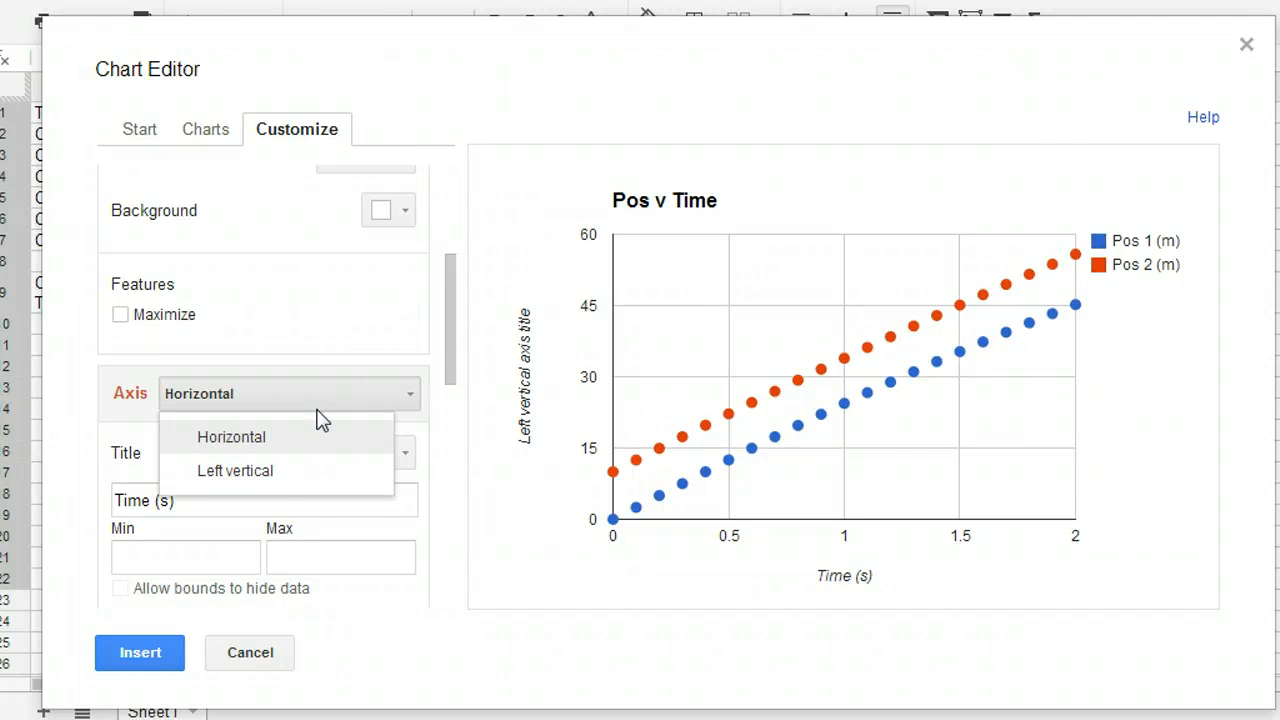
left_click(280, 480)
triple_click(204, 503)
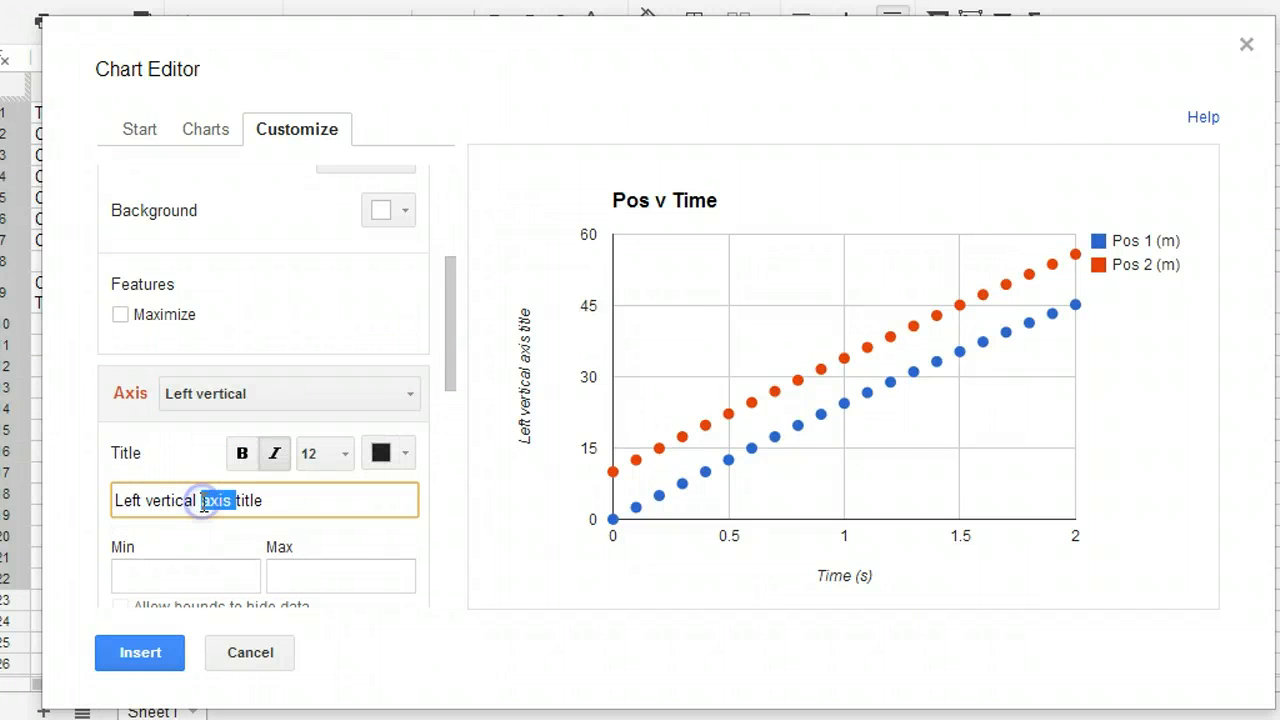
type("Pos (m")
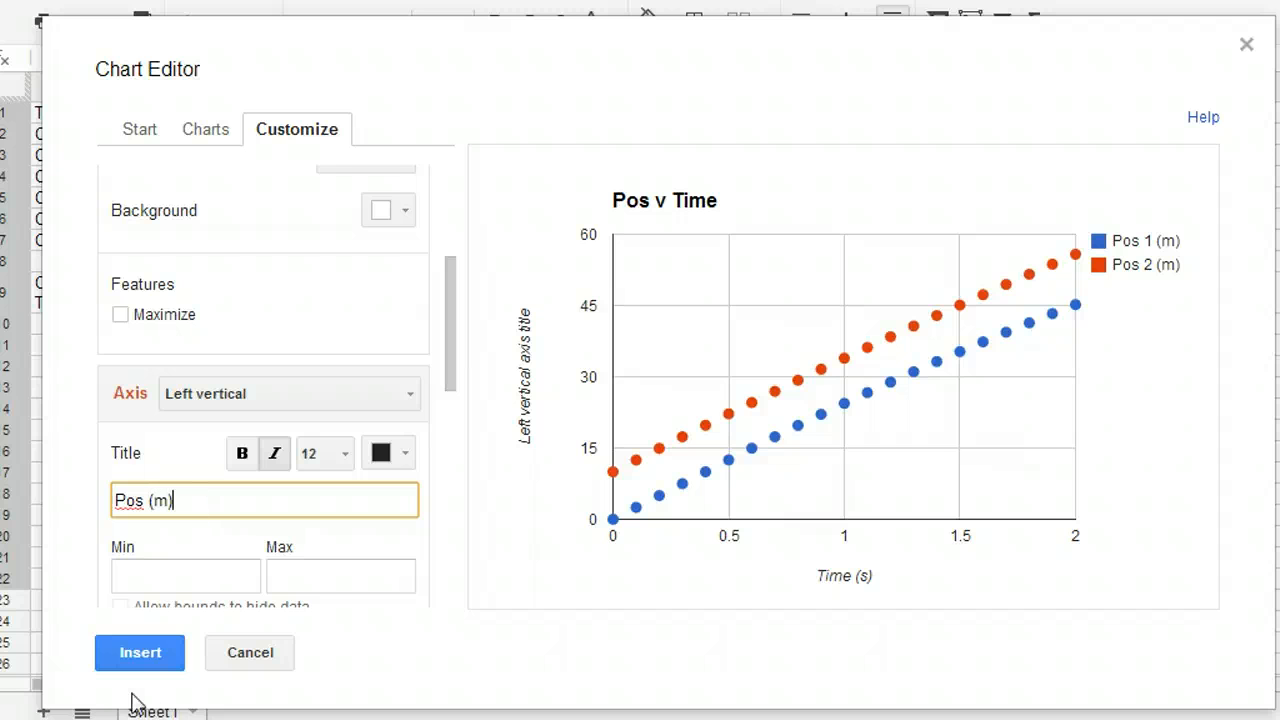
left_click(150, 664)
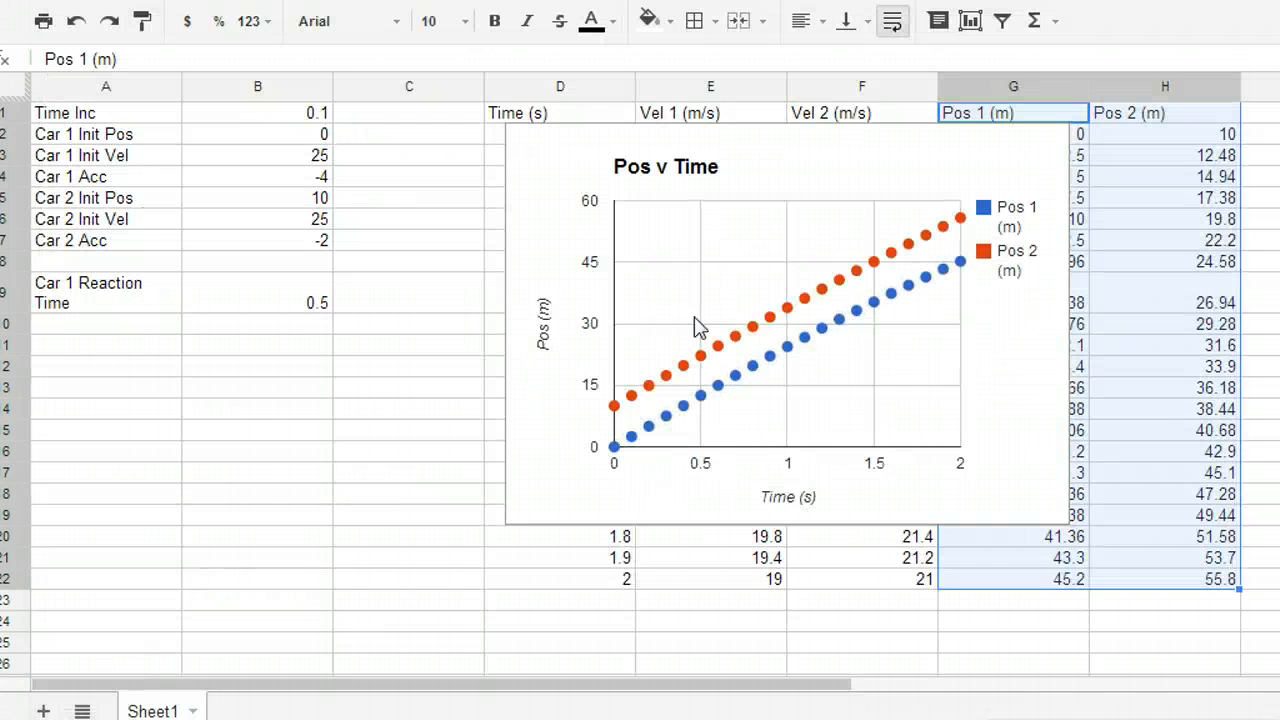
Enlarge the inserted chart and move it over columns D to H, clear of the input parameters in A and B
left_click(582, 248)
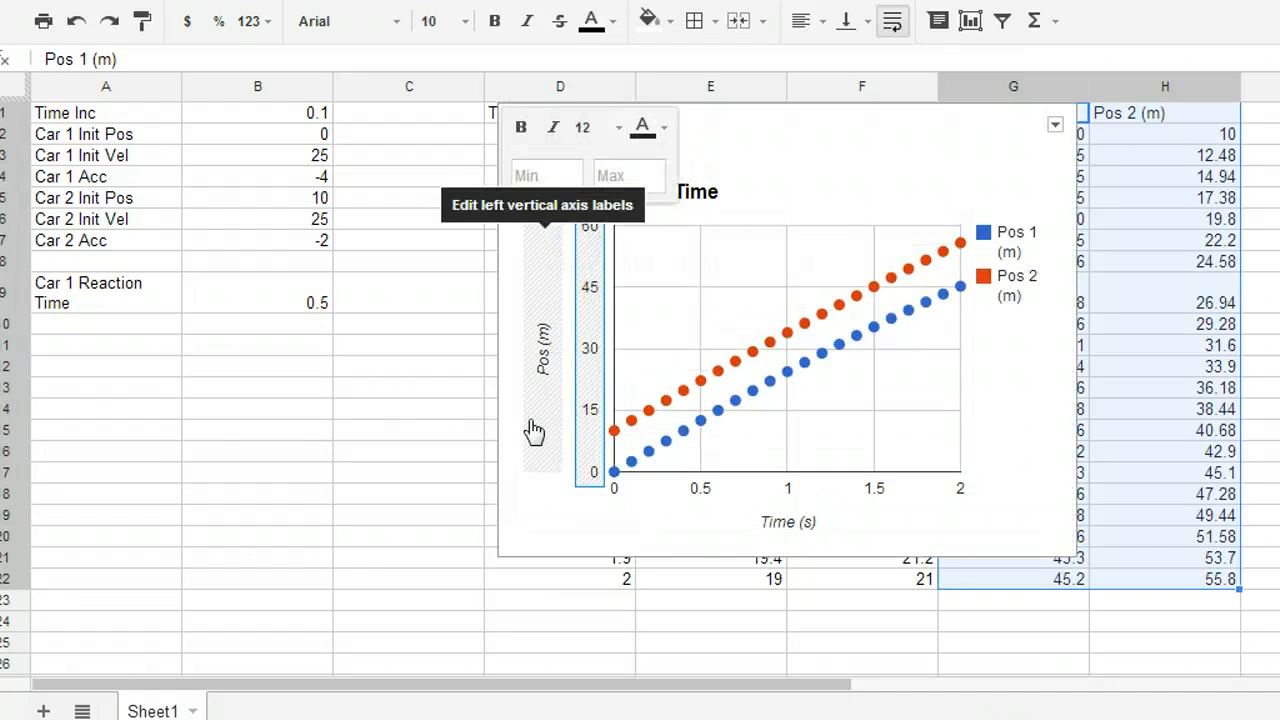
left_click(531, 440)
left_click(527, 552)
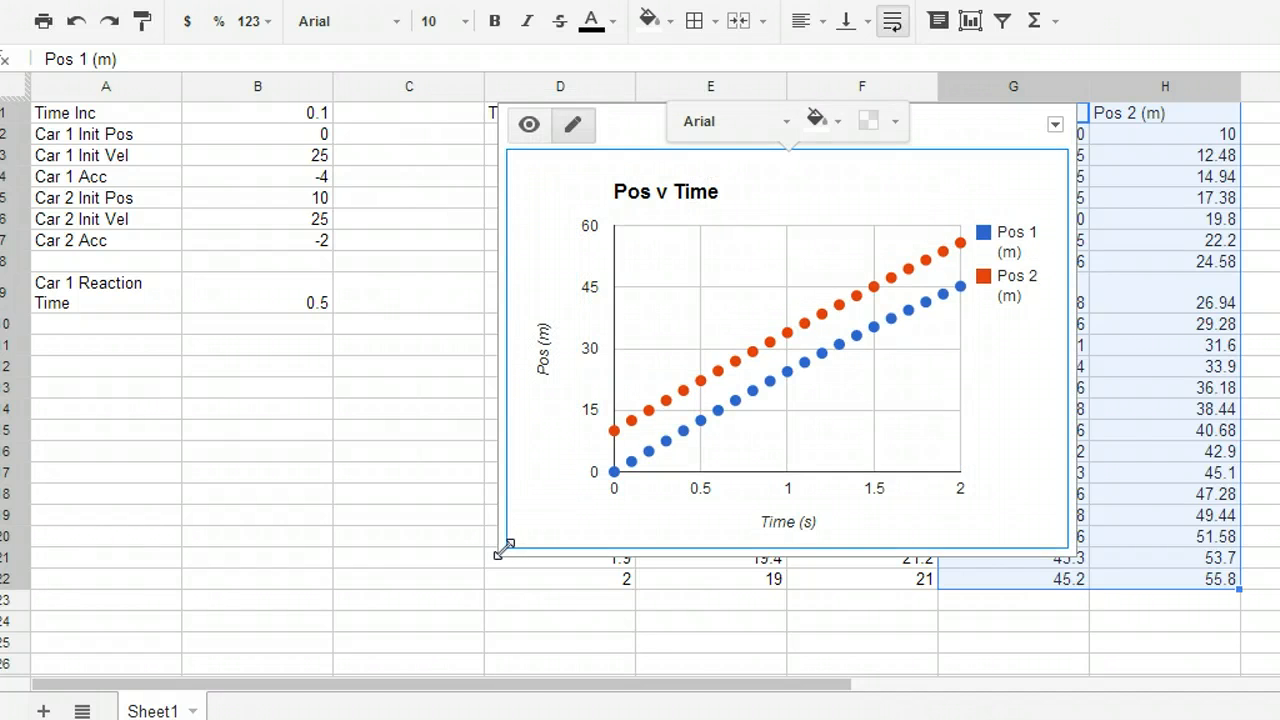
left_click_drag(503, 548, 334, 634)
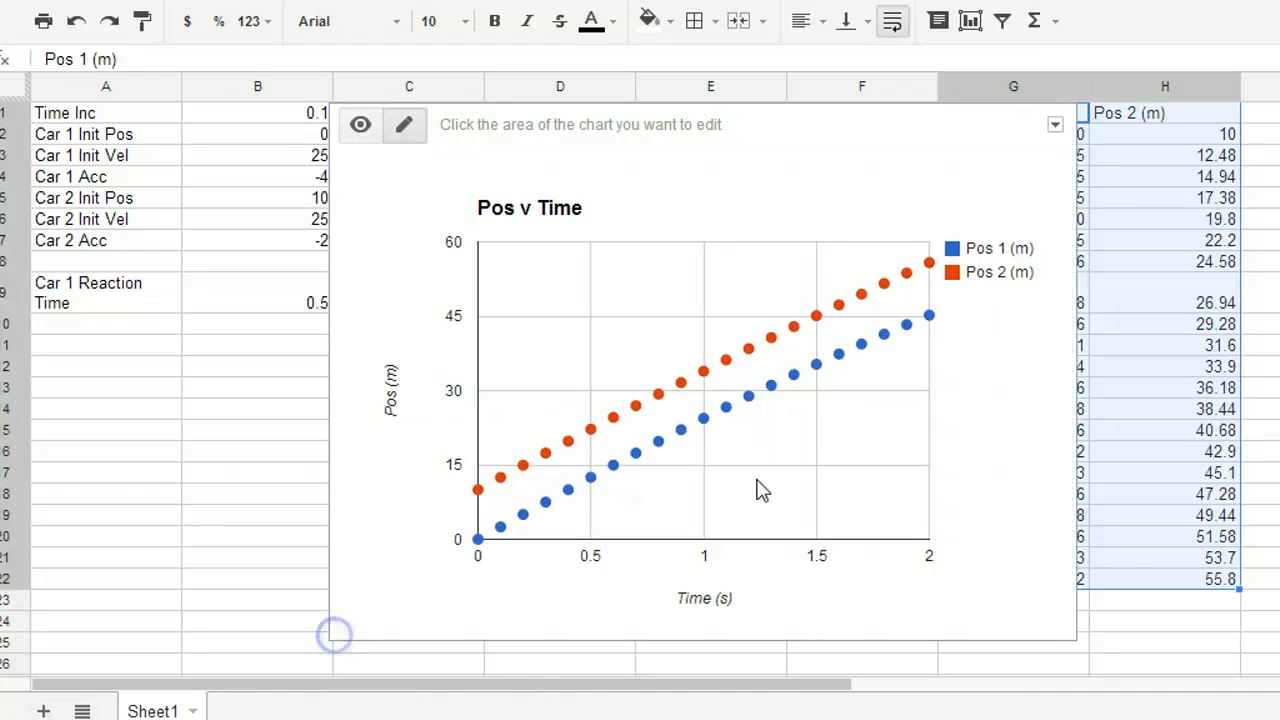
left_click(620, 127)
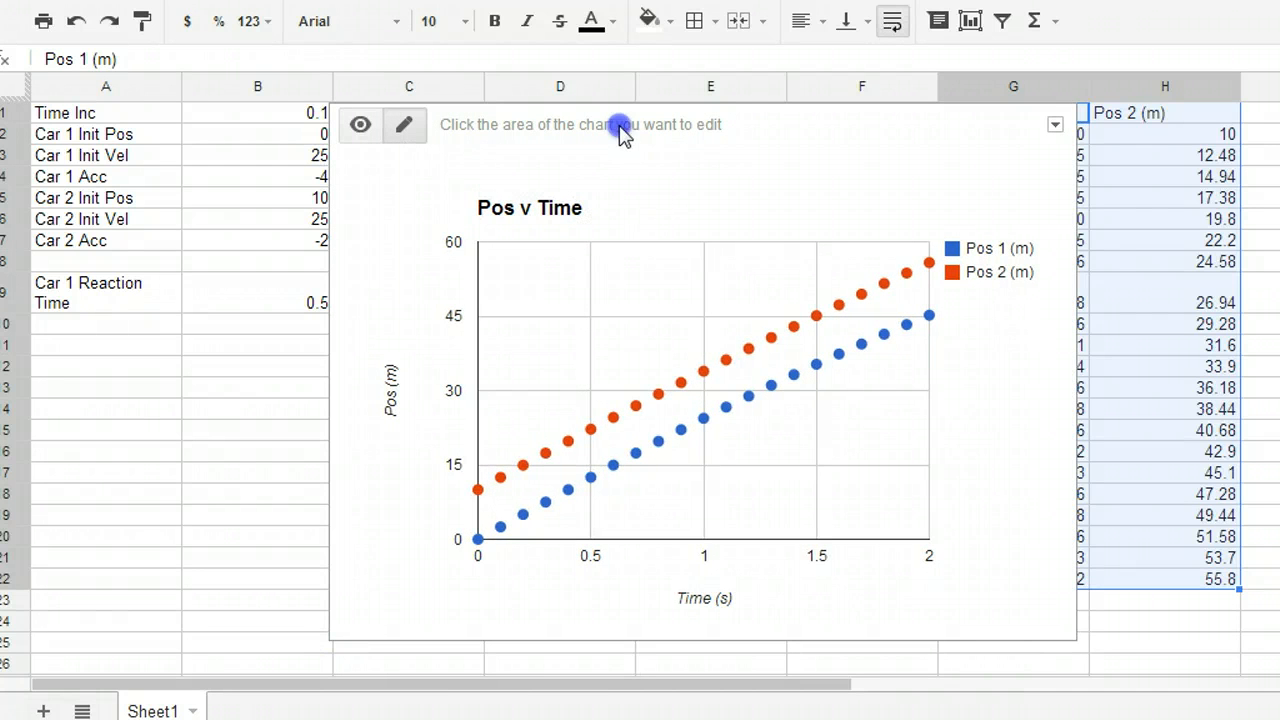
left_click_drag(620, 127, 894, 112)
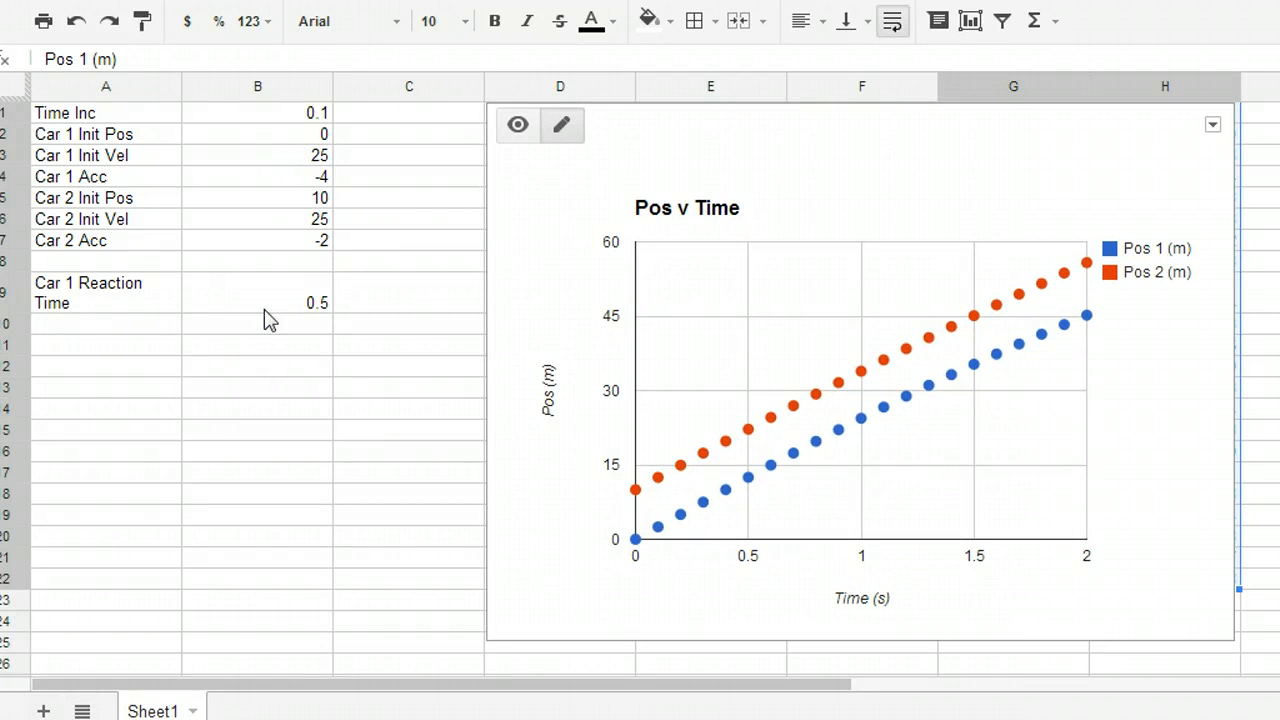
Set Car 2's acceleration to -4 in the input parameters
left_click(297, 180)
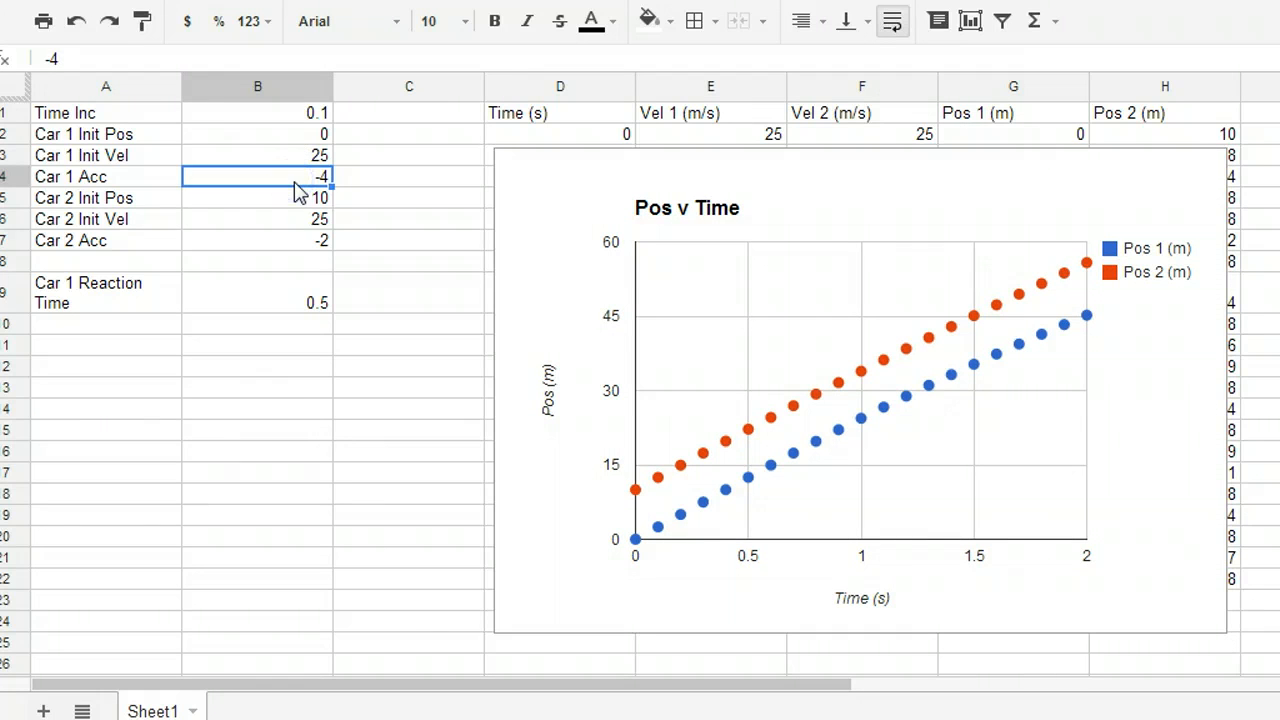
key("Down")
key("Down")
key("Down")
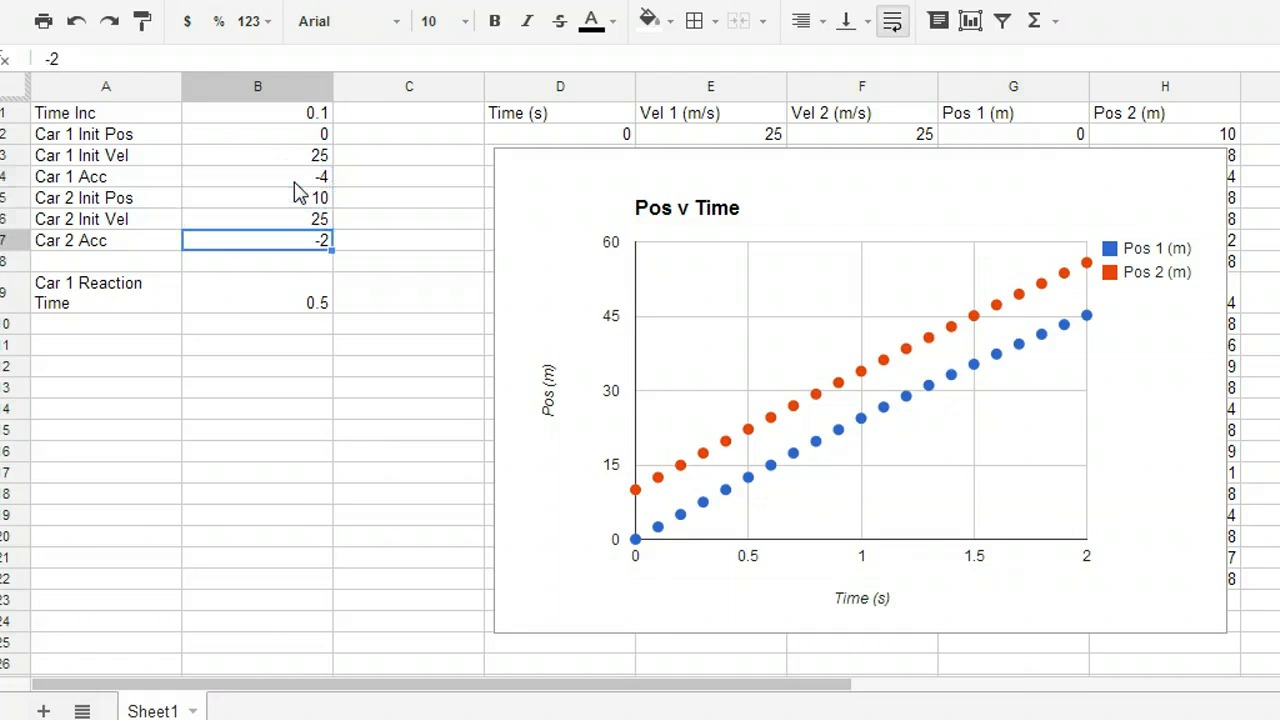
type("-4")
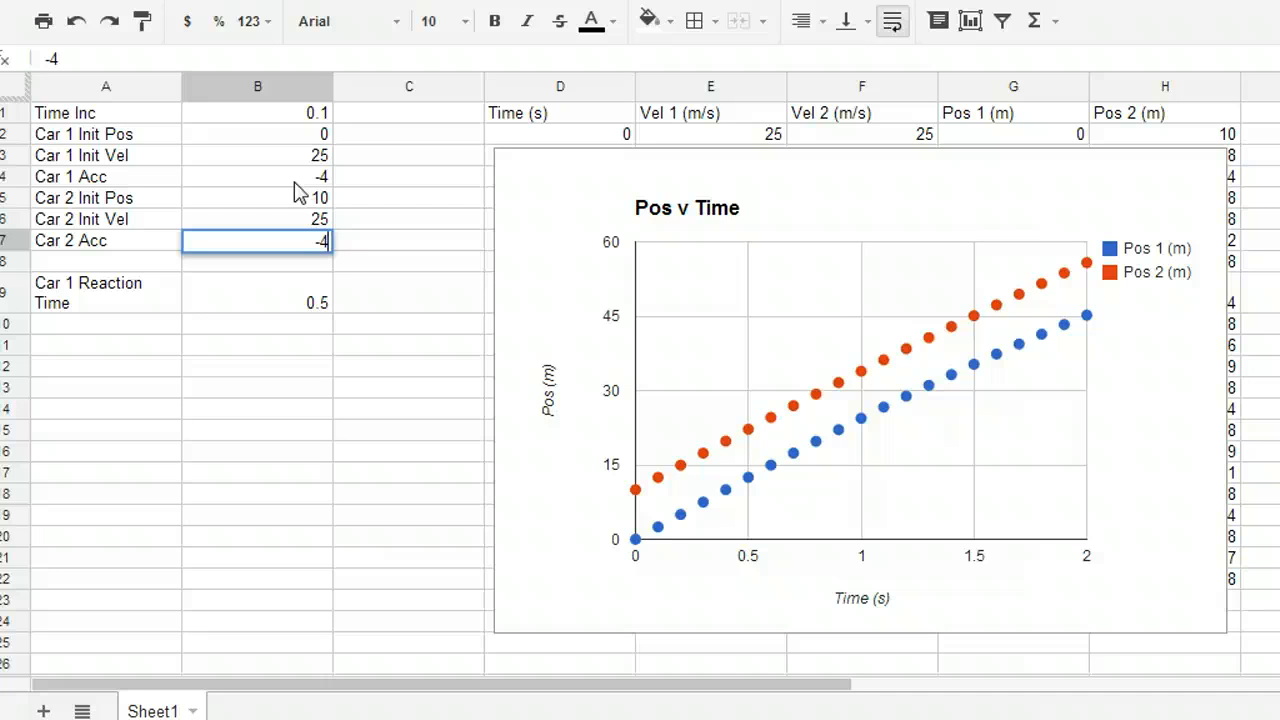
key("Return")
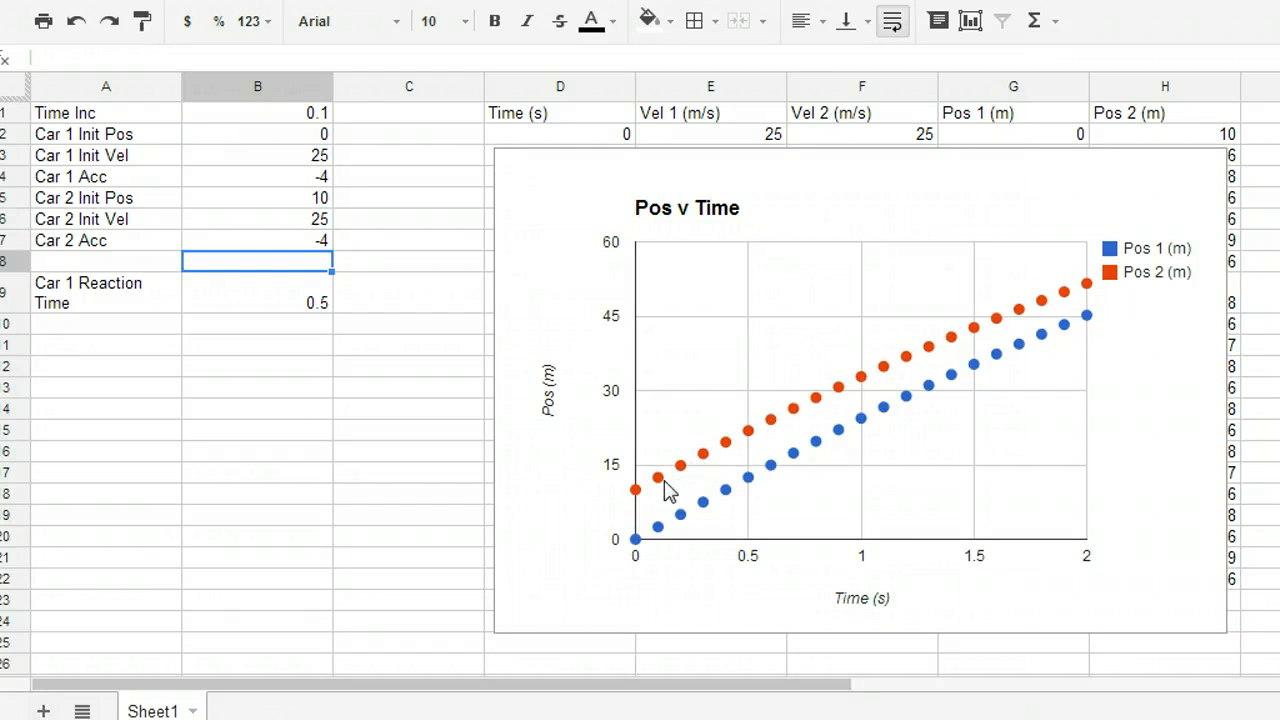
left_click(1090, 284)
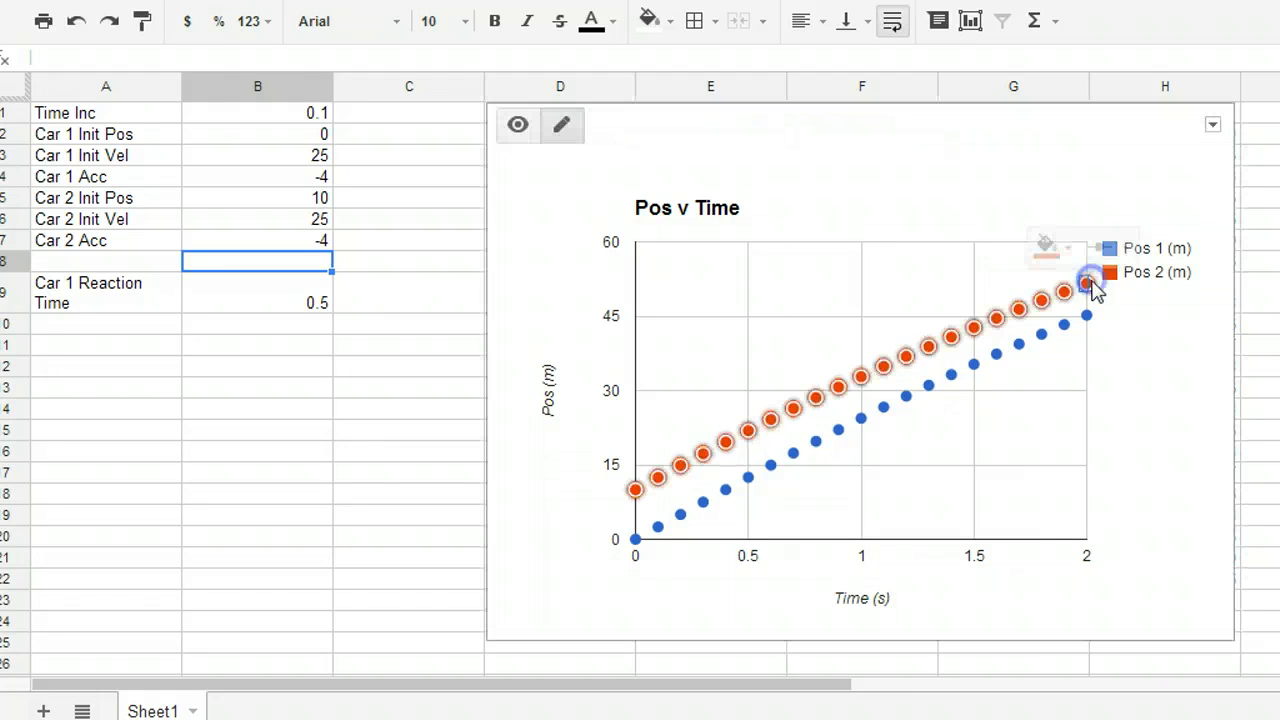
left_click(1062, 356)
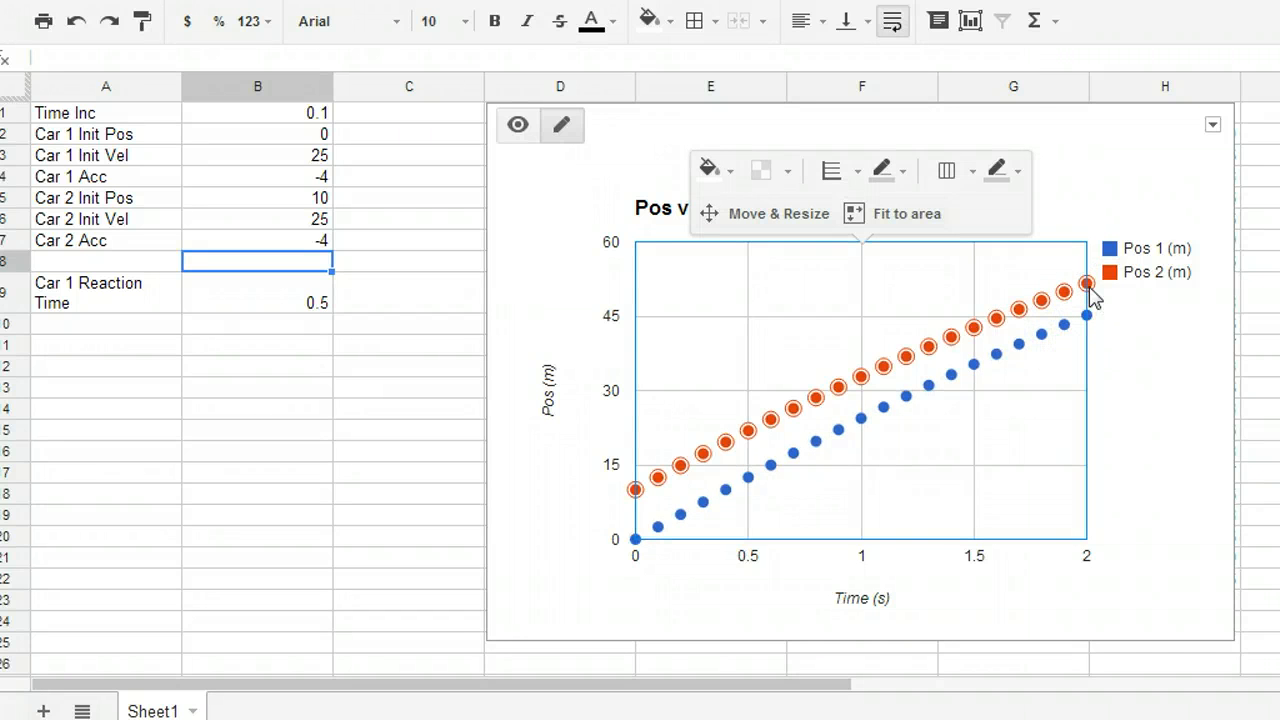
left_click(1095, 293)
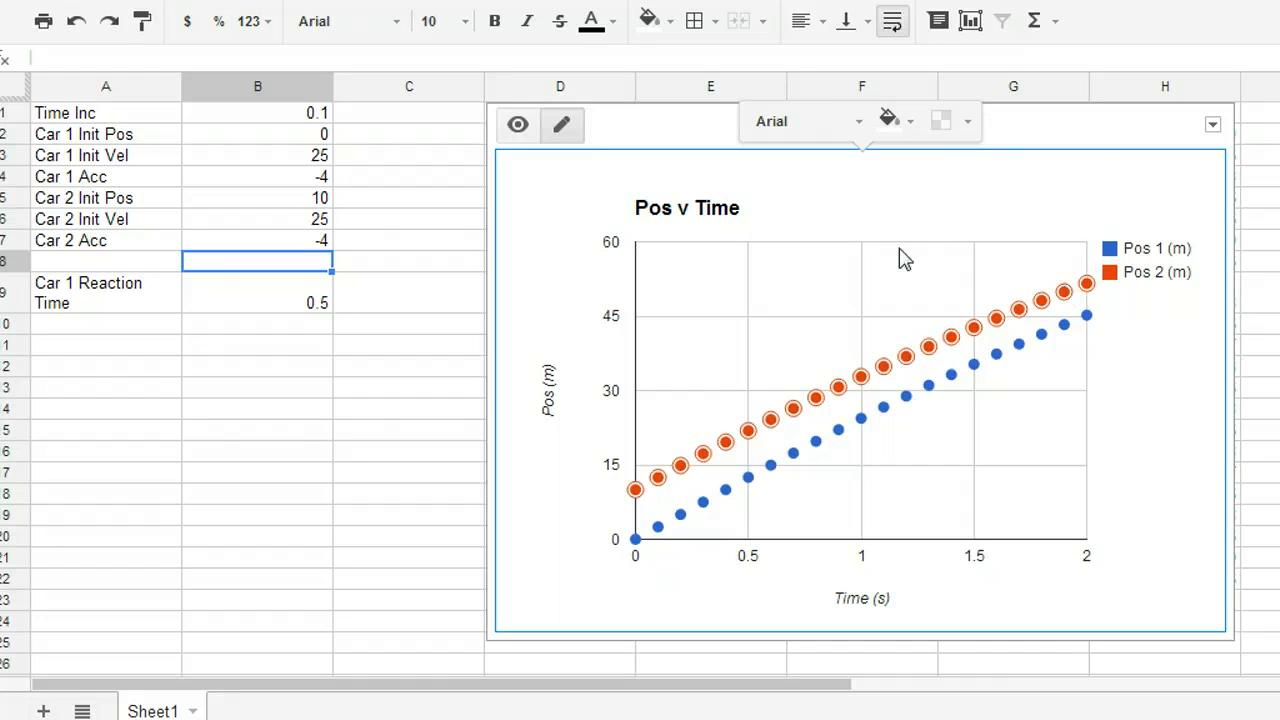
key("Escape")
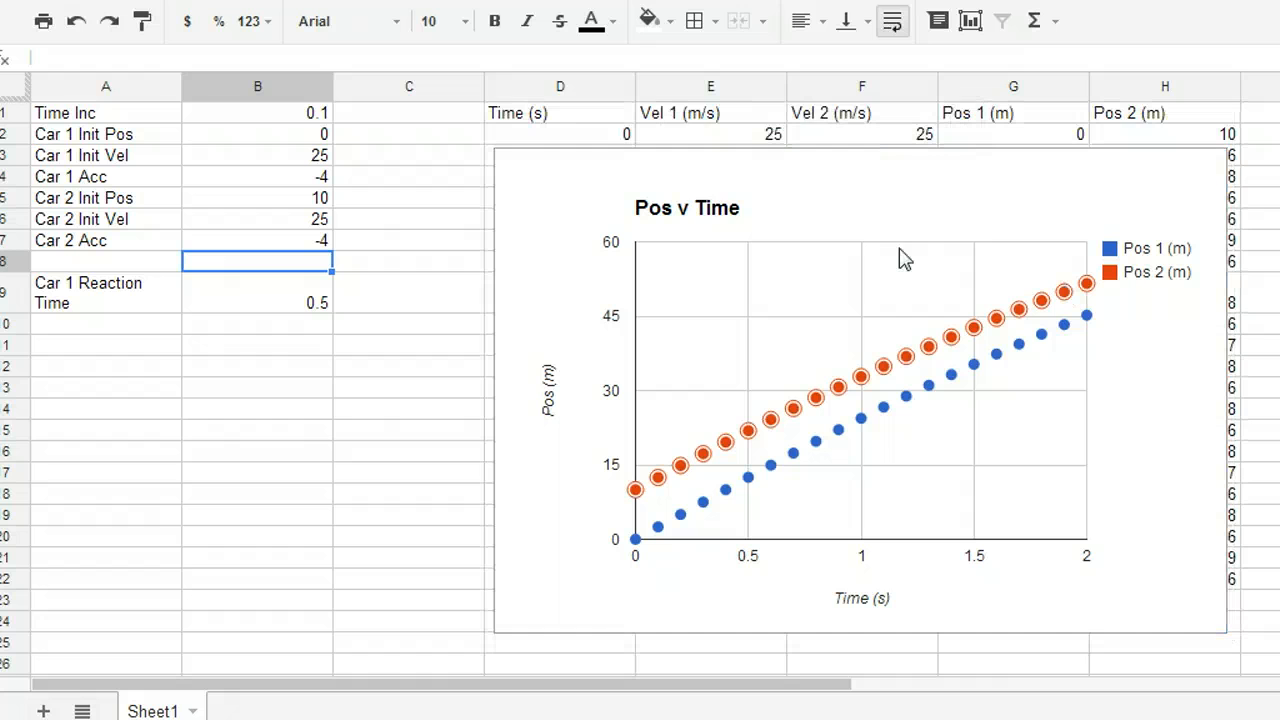
left_click(902, 252)
left_click(558, 216)
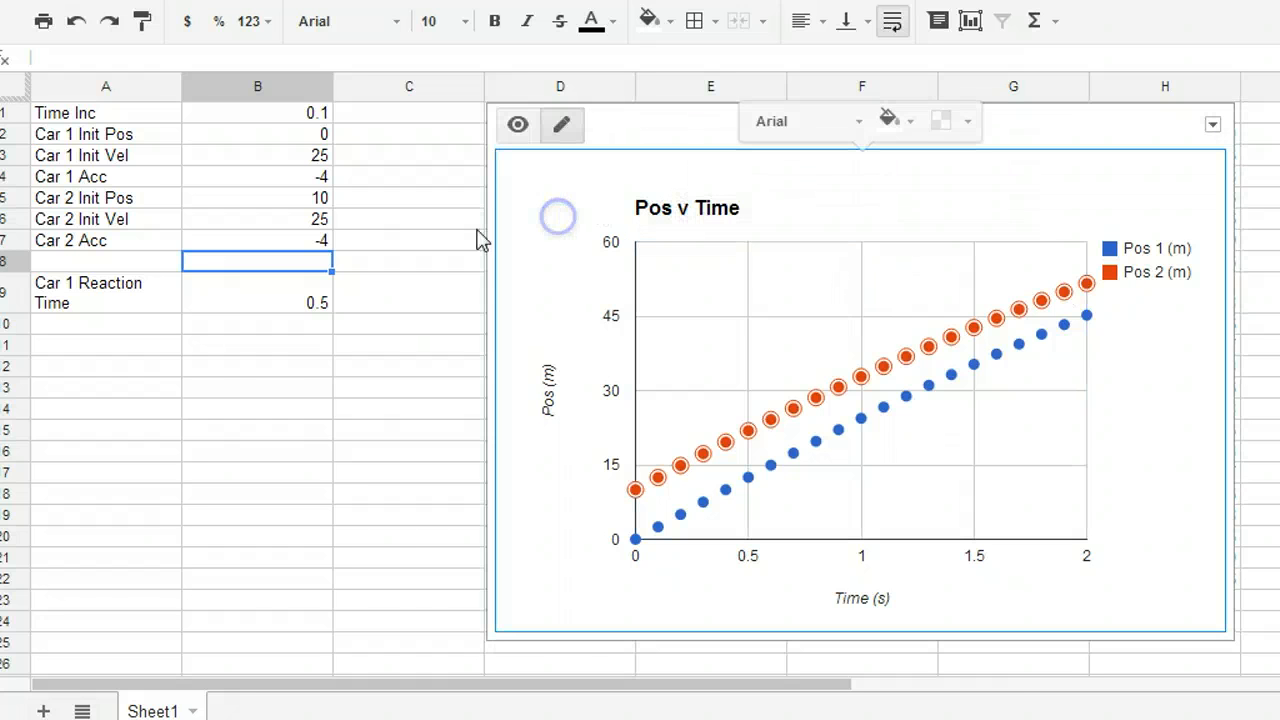
Set the initial velocities of Car 2 and Car 1 to 30 in the input parameters
left_click(288, 219)
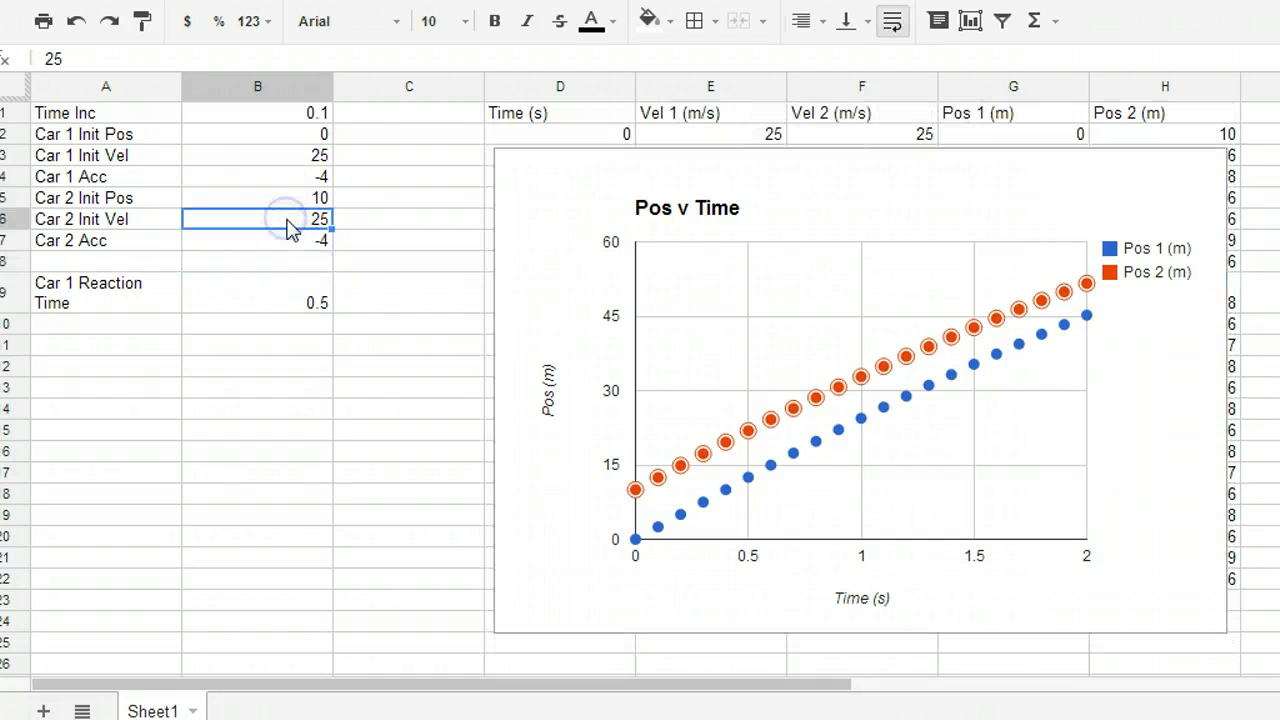
type("30")
key("Up")
key("Up")
key("Up")
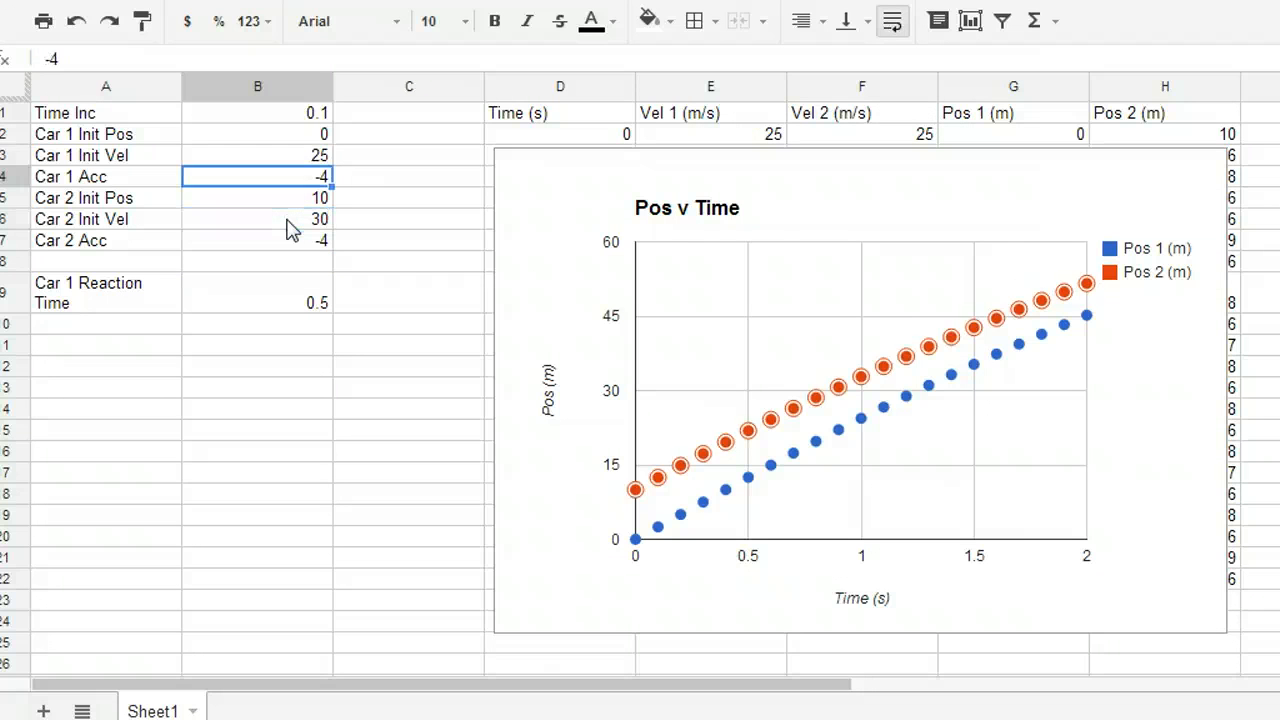
type("30")
key("Return")
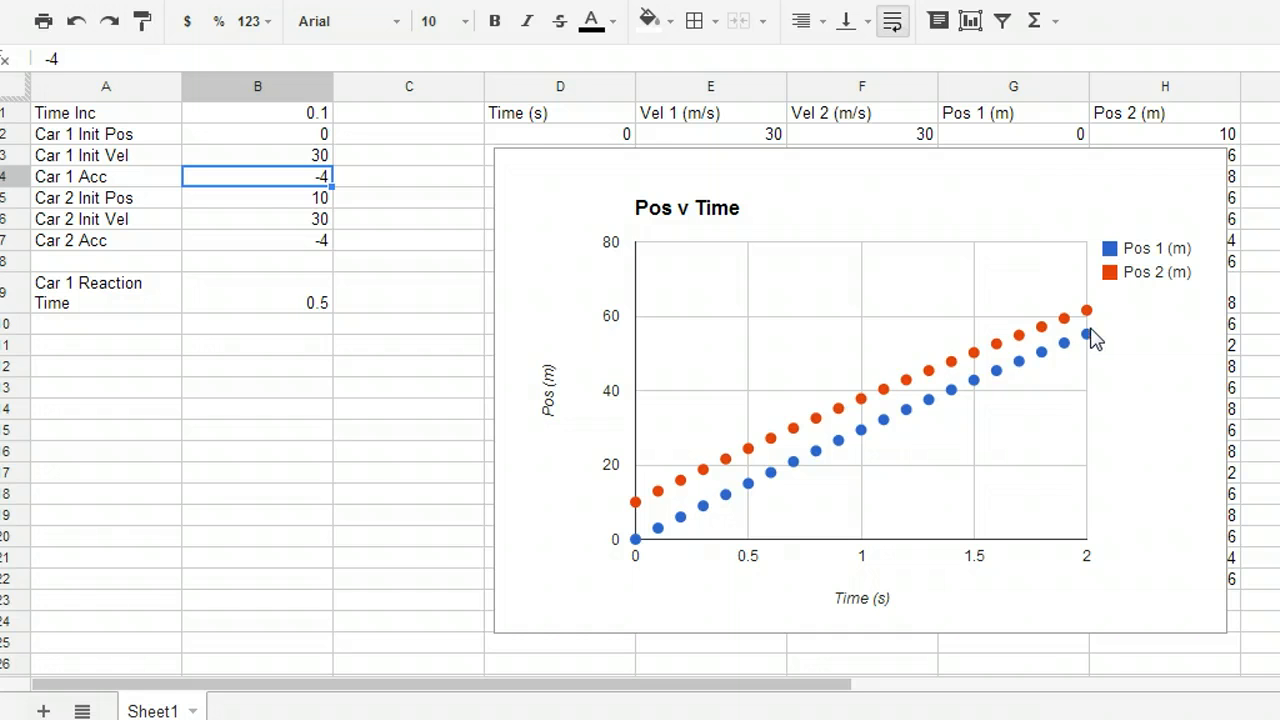
Set Car 1's acceleration to -6 to test stronger braking
double_click(270, 183)
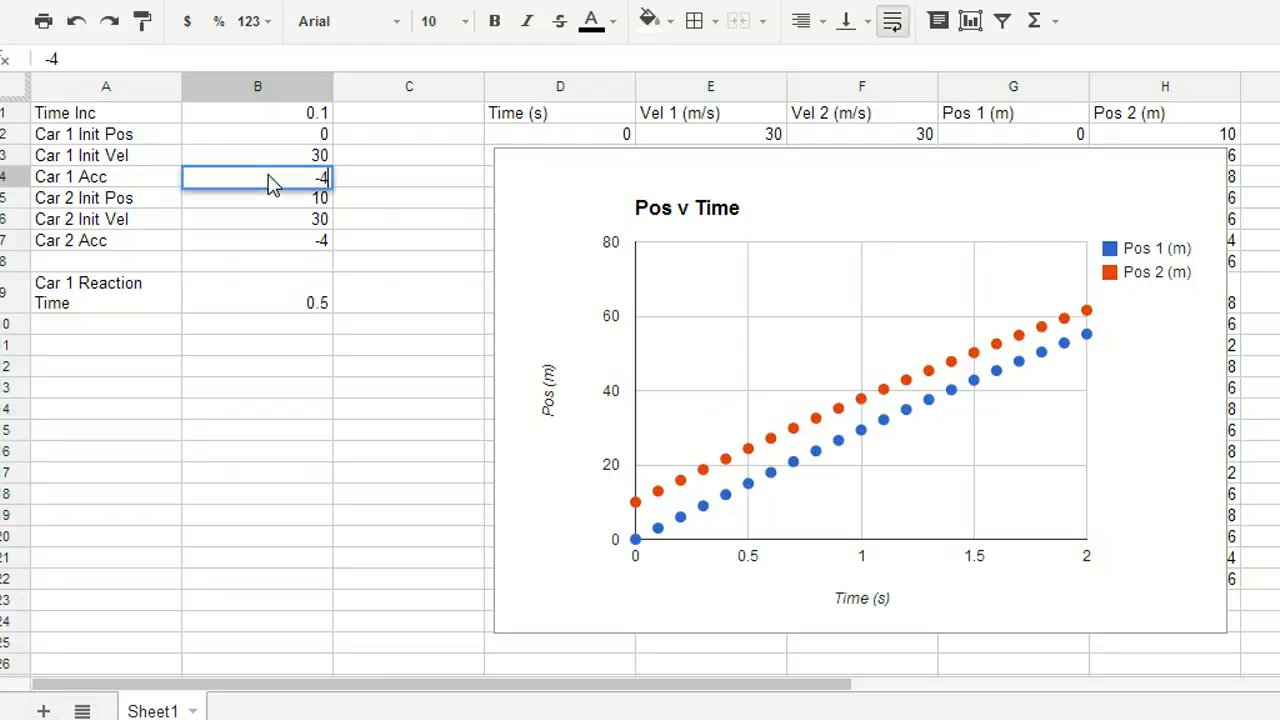
key("BackSpace")
type("6")
key("Return")
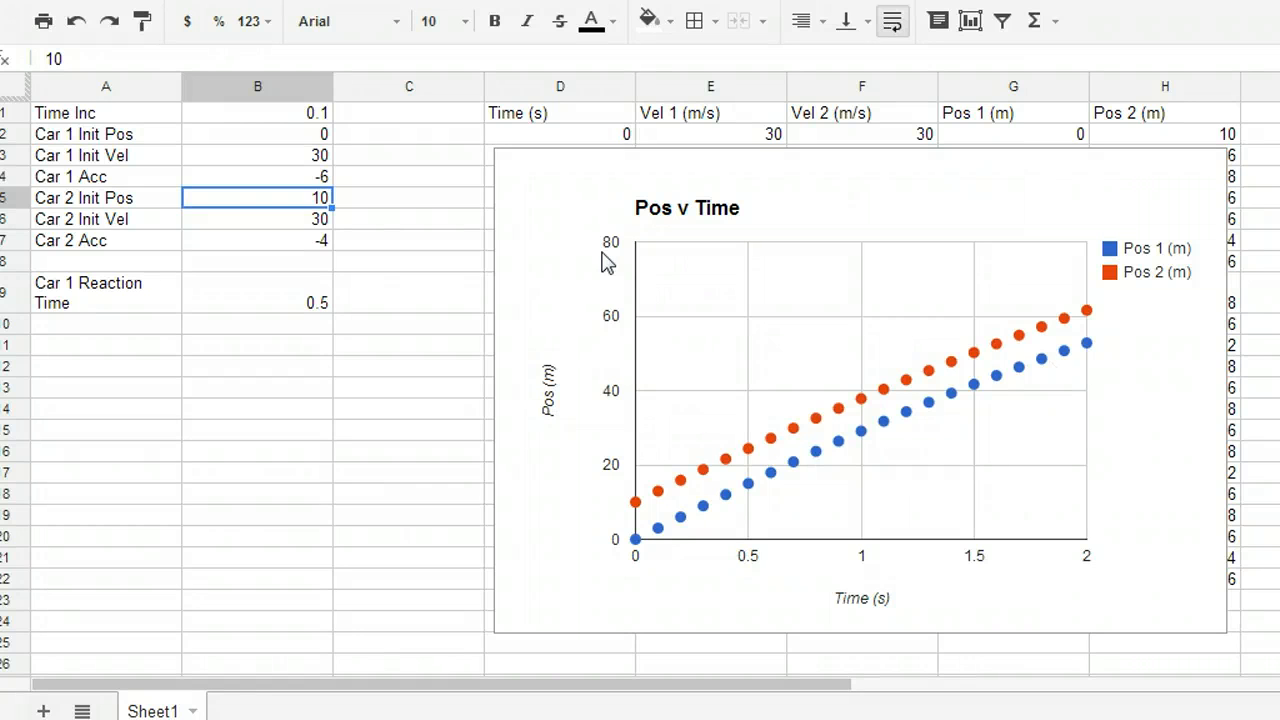
Set Car 1's acceleration to -3 to test weaker braking
left_click(284, 181)
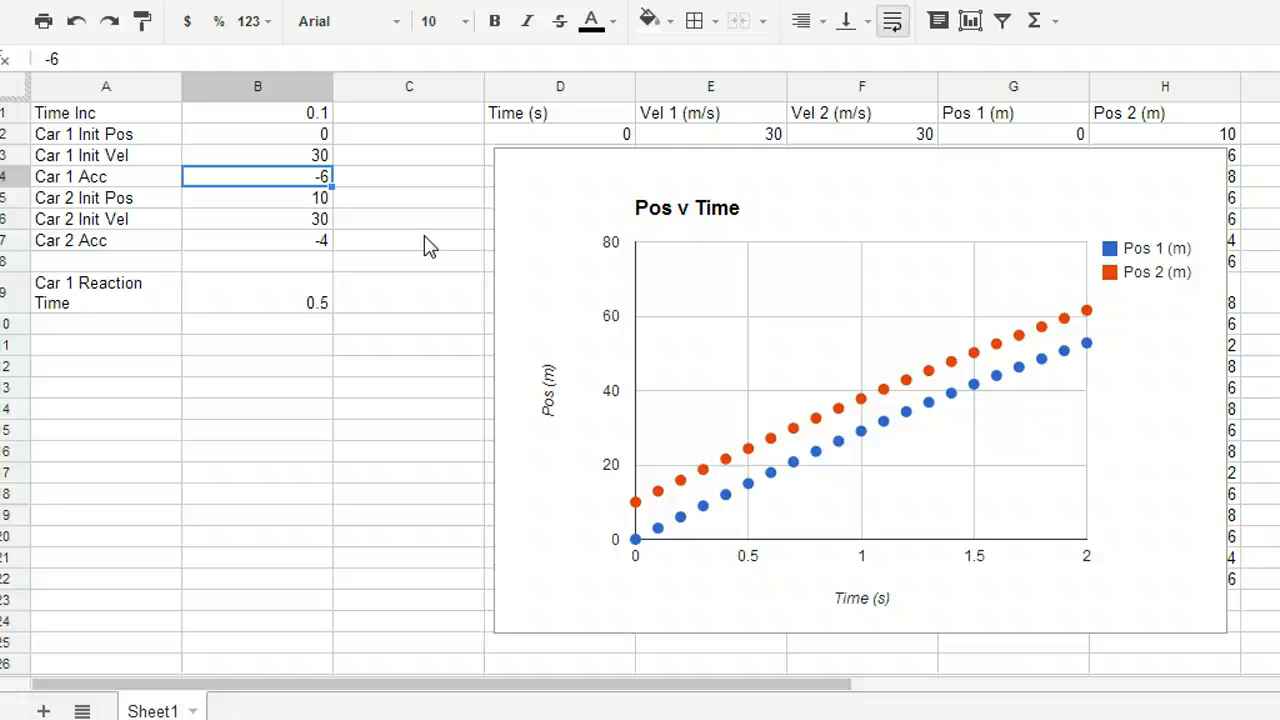
key("Down")
key("Down")
key("Down")
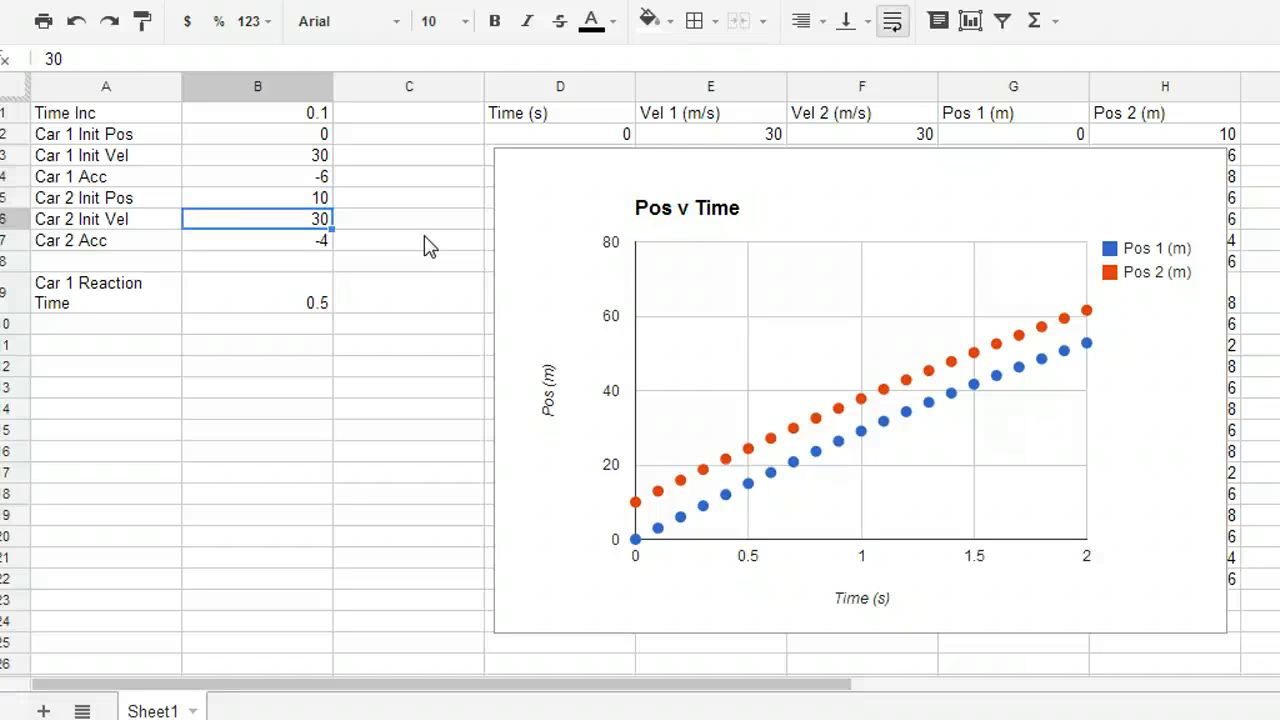
key("Up")
key("Up")
key("Up")
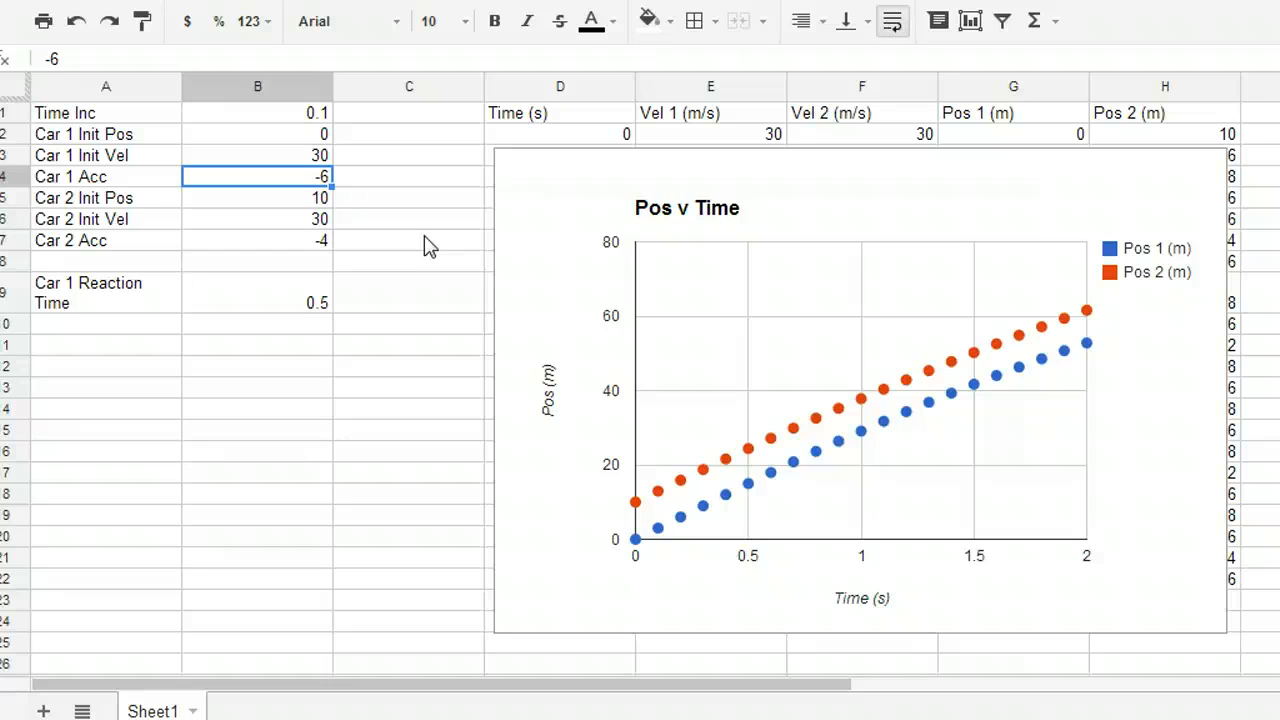
key("Down")
key("Down")
key("Up")
key("Up")
type("-3")
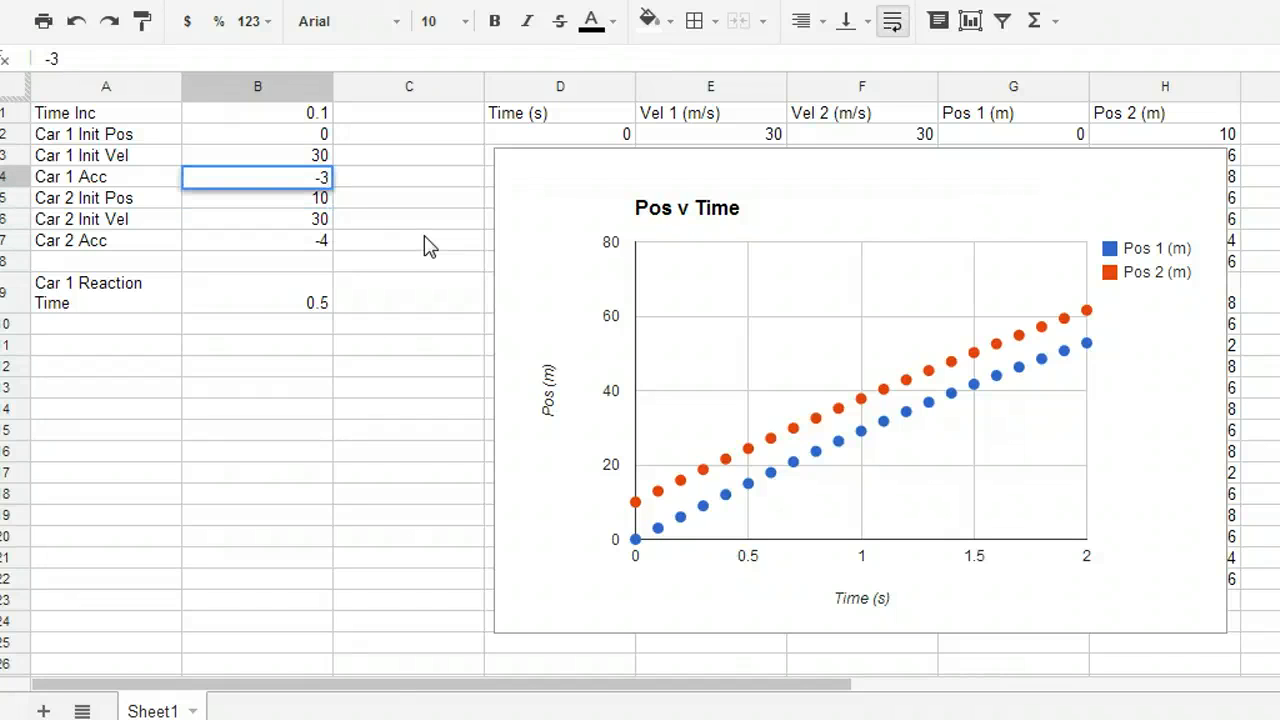
key("Return")
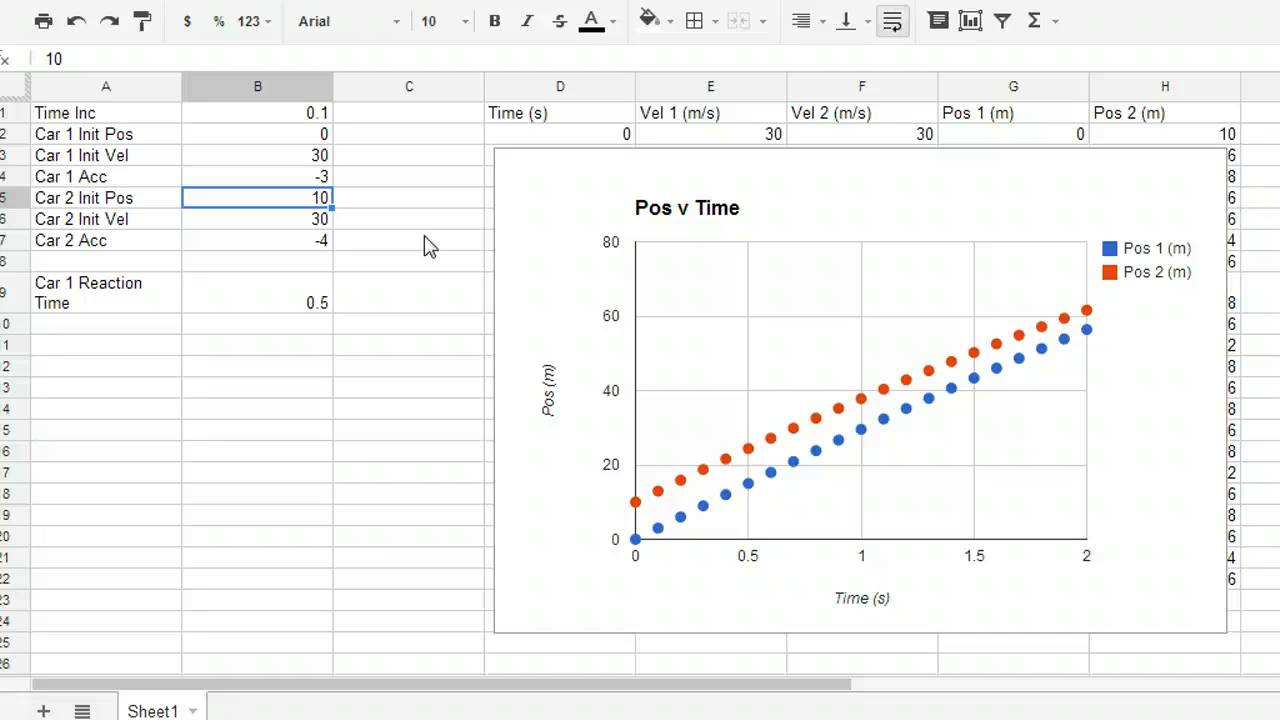
Set Car 2's initial position to 5 in the input parameters
key("Down")
key("Up")
key("Up")
key("Up")
key("Up")
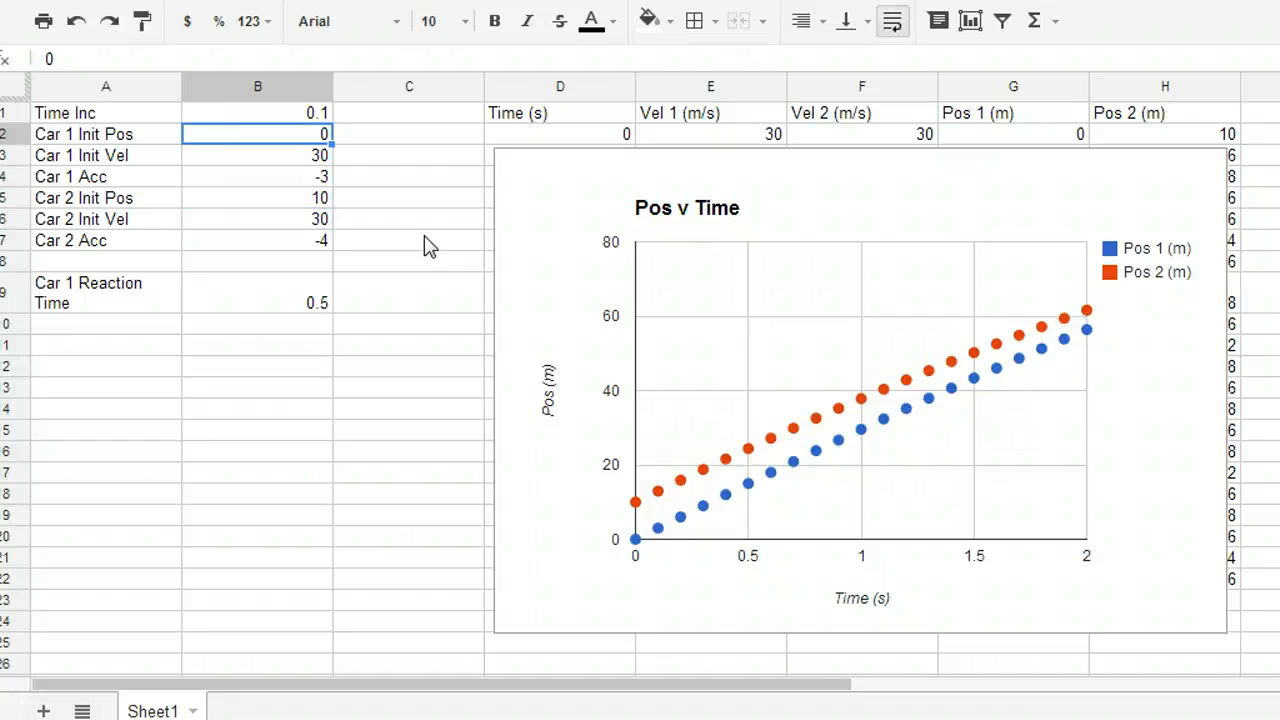
key("Down")
key("Down")
key("Down")
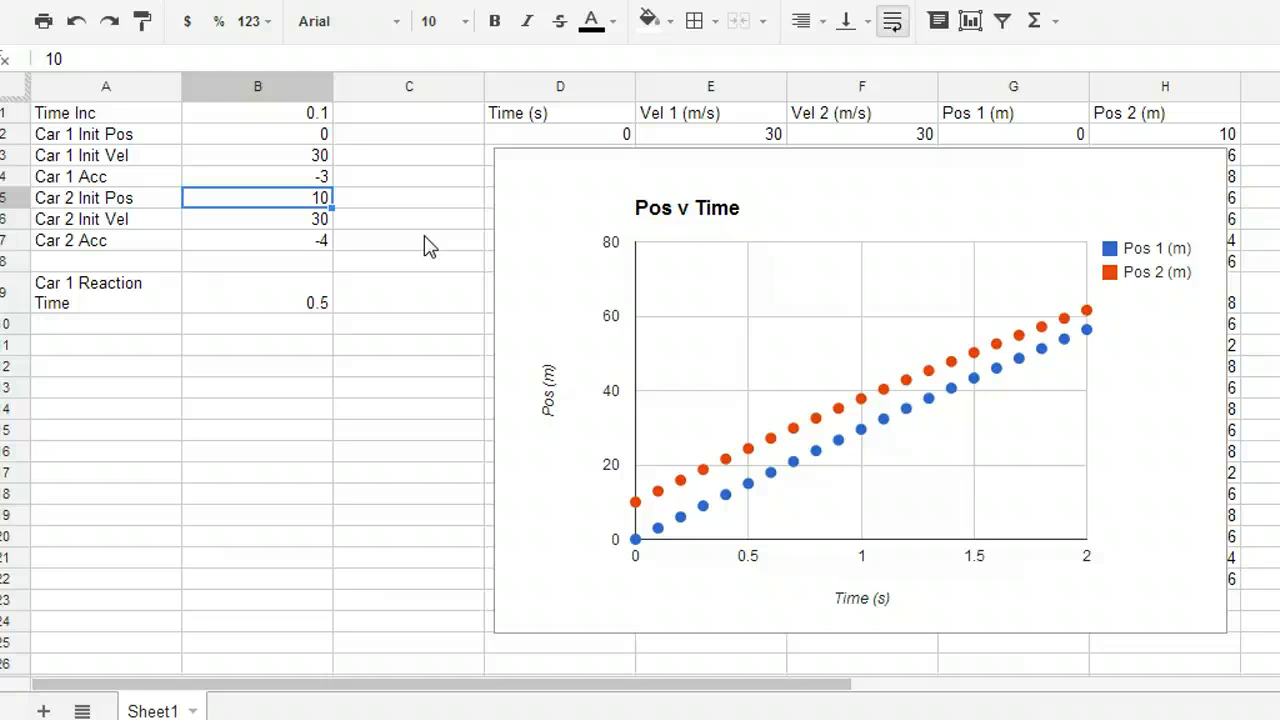
type("5")
key("Return")
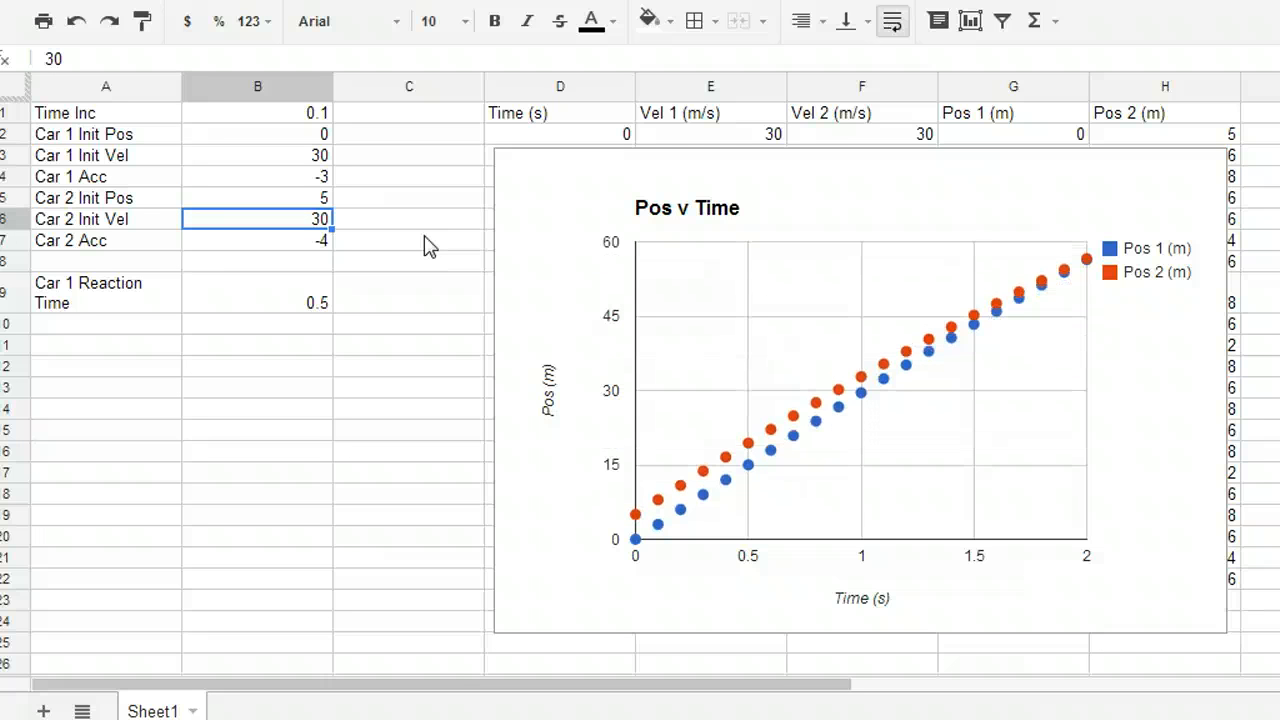
Set Car 1's acceleration to -4, matching Car 2's acceleration
key("Up")
key("Up")
type("-4")
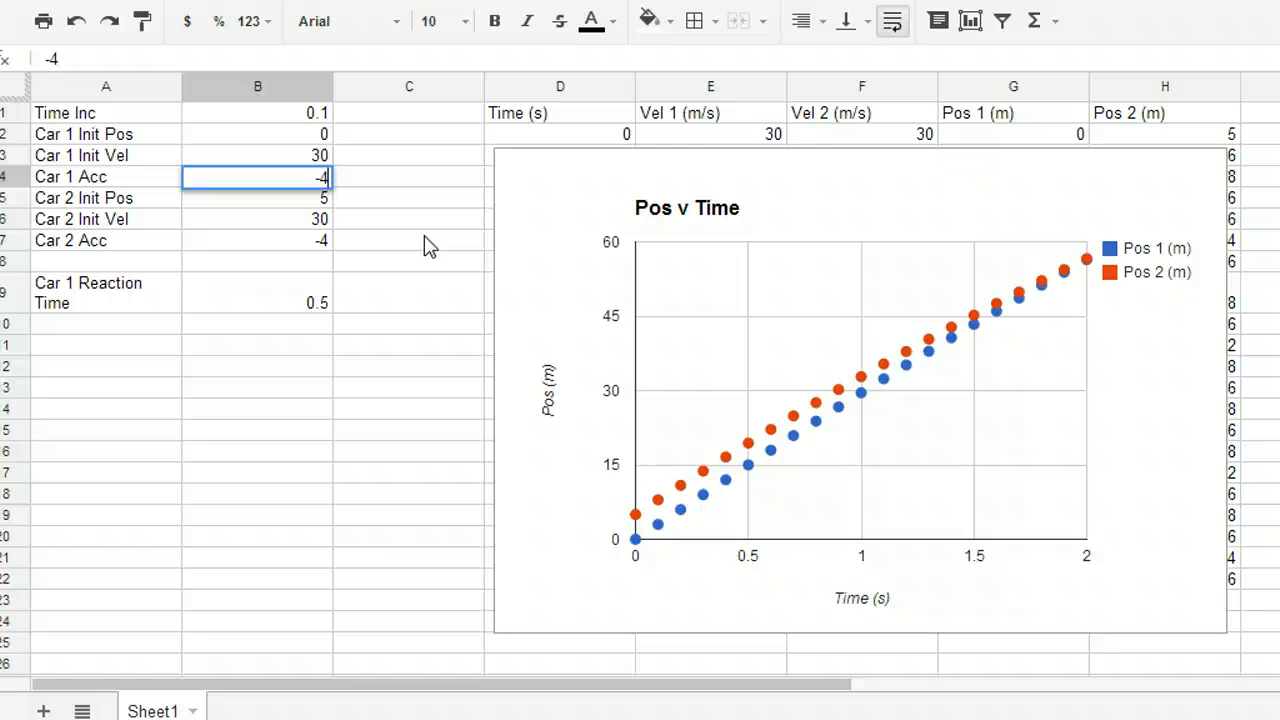
key("Return")
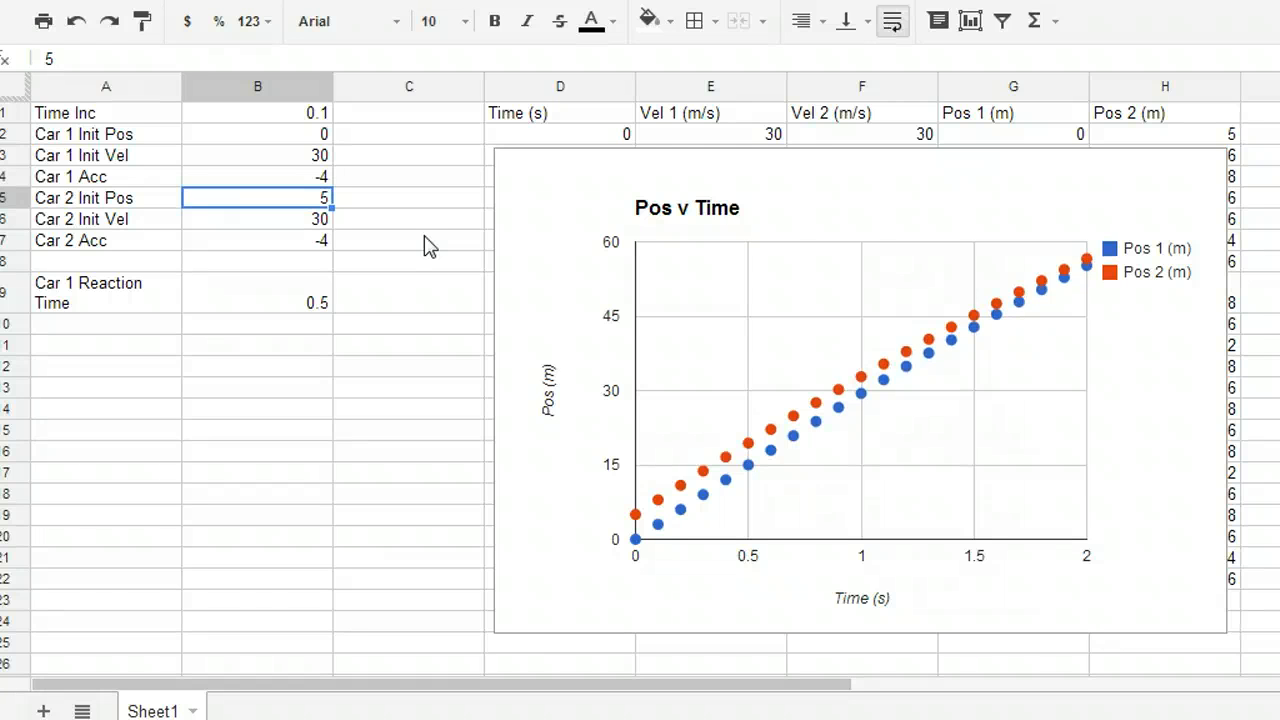
key("Up")
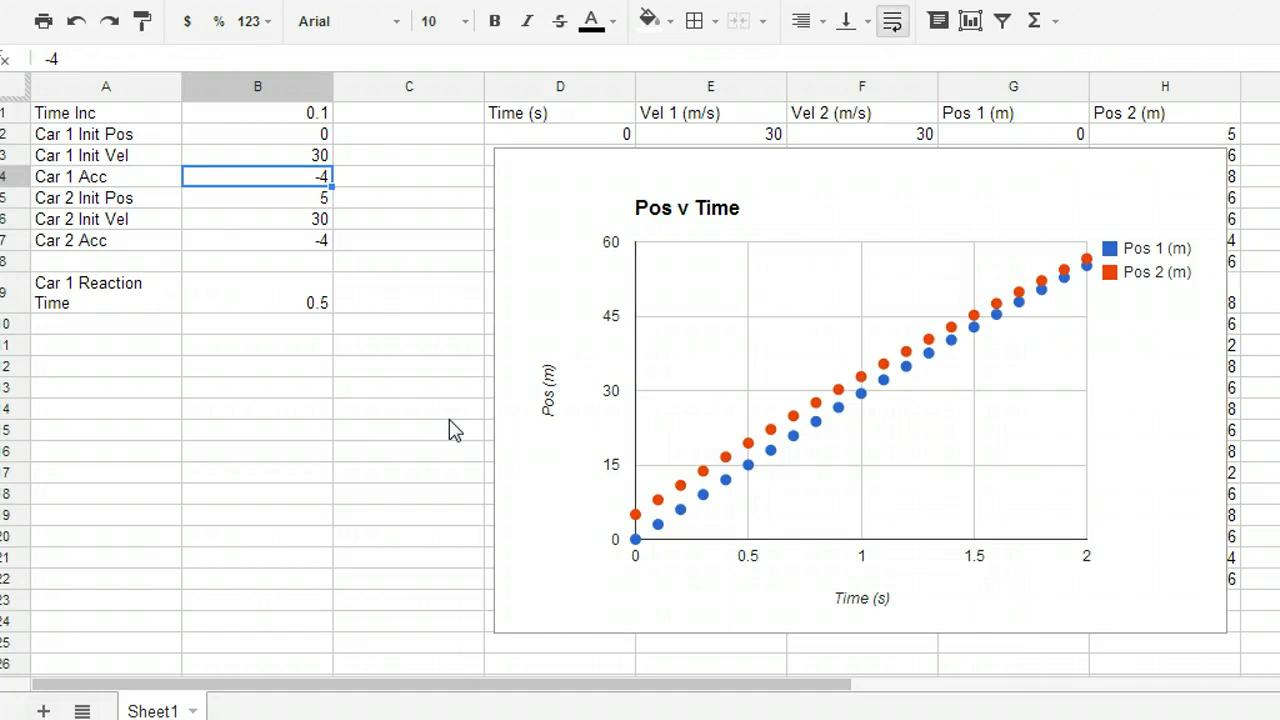
left_click(420, 366)
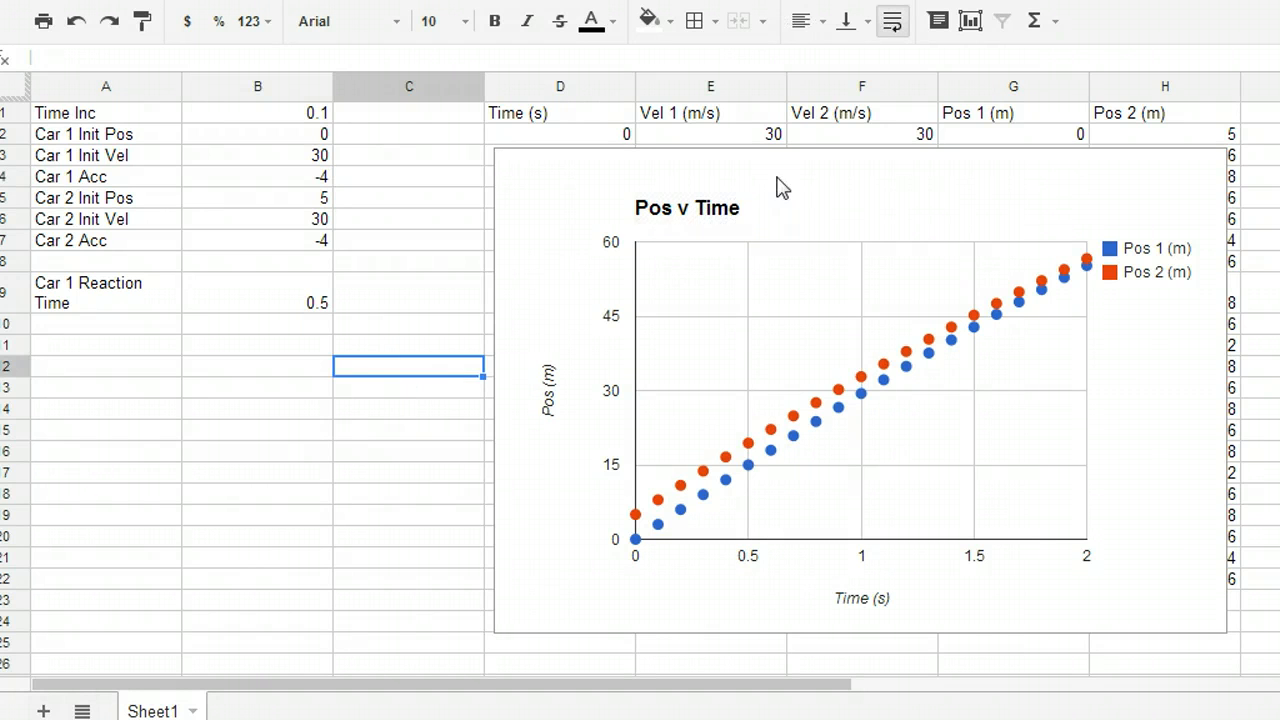
left_click(224, 308)
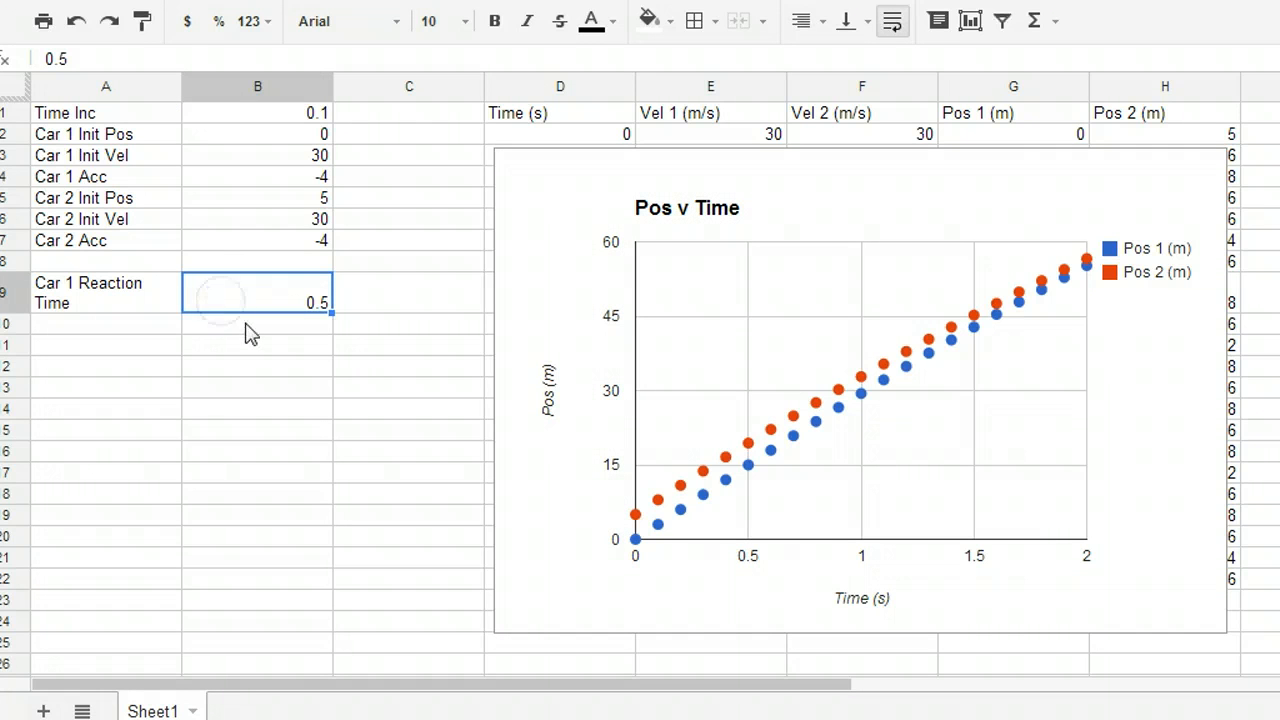
left_click(251, 329)
left_click(260, 268)
left_click(263, 298)
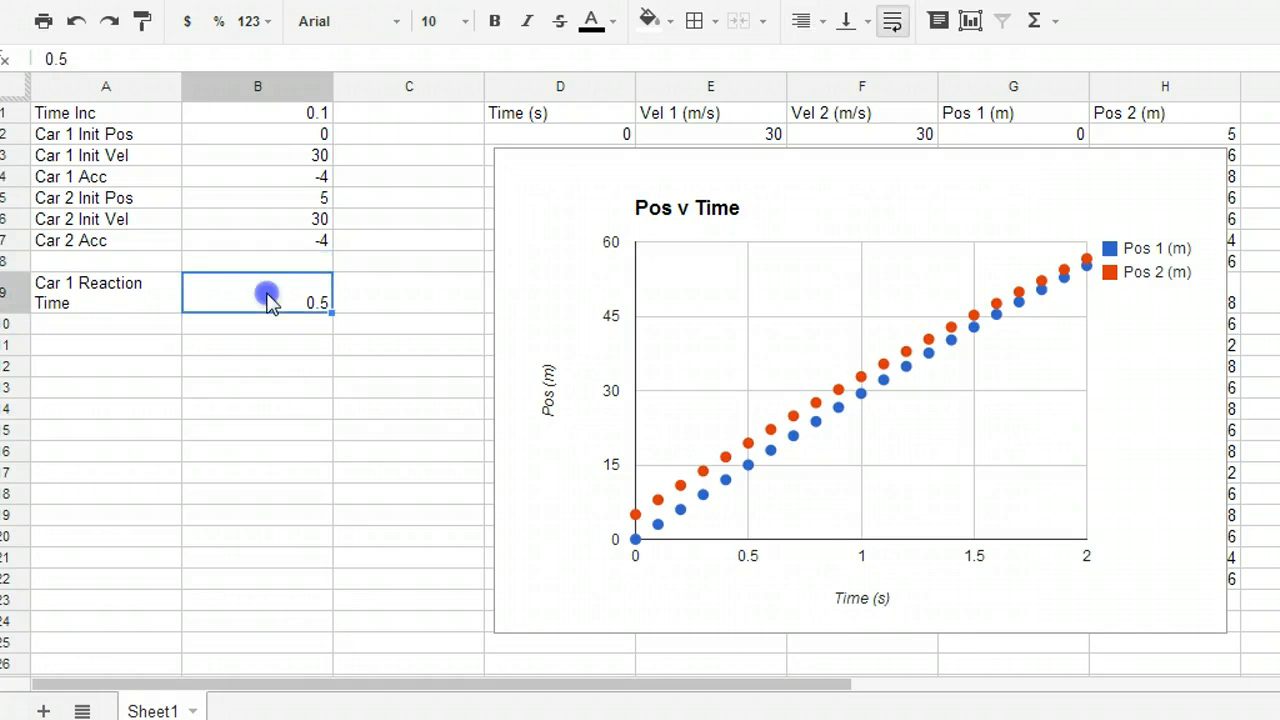